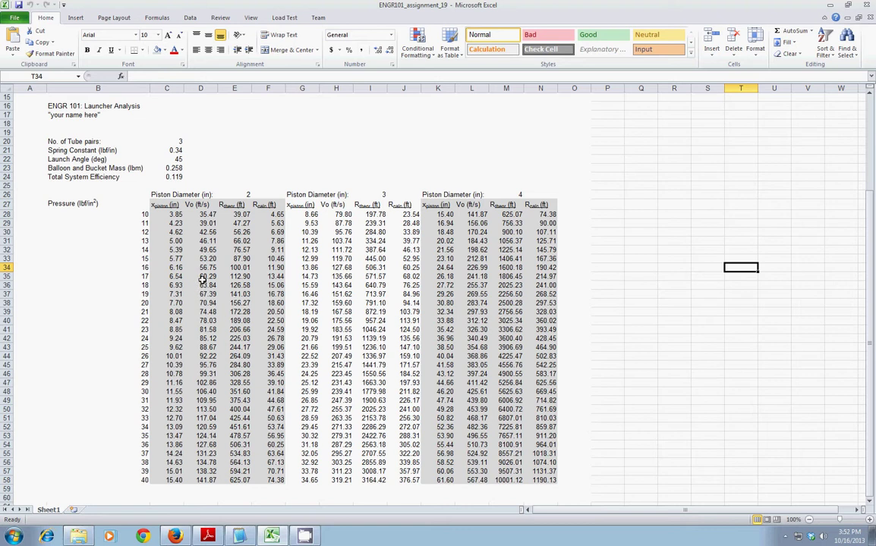
Examine the three piston diameters, the pressure column and the formulas for piston displacement, velocity, theoretical range and calculated range
left_click(239, 194)
left_click(371, 195)
left_click(512, 195)
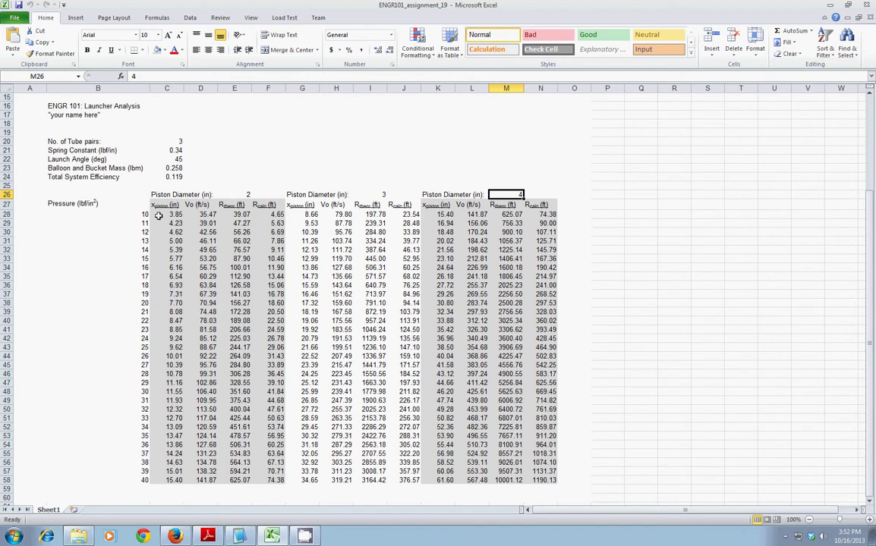
left_click_drag(139, 216, 144, 479)
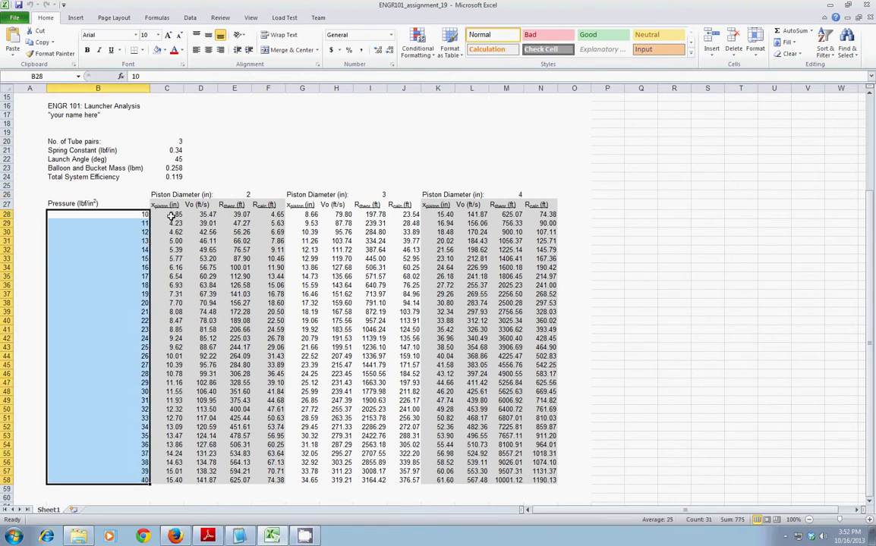
left_click_drag(171, 215, 174, 258)
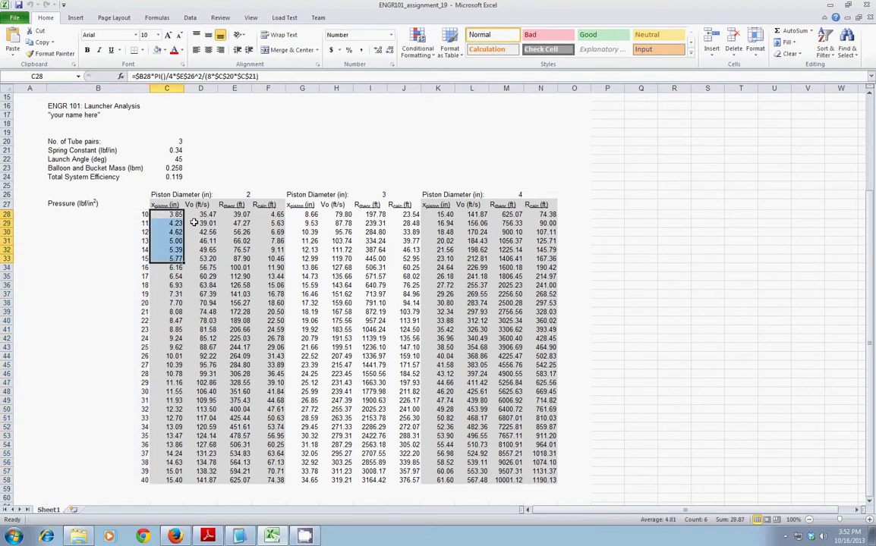
left_click_drag(194, 215, 203, 266)
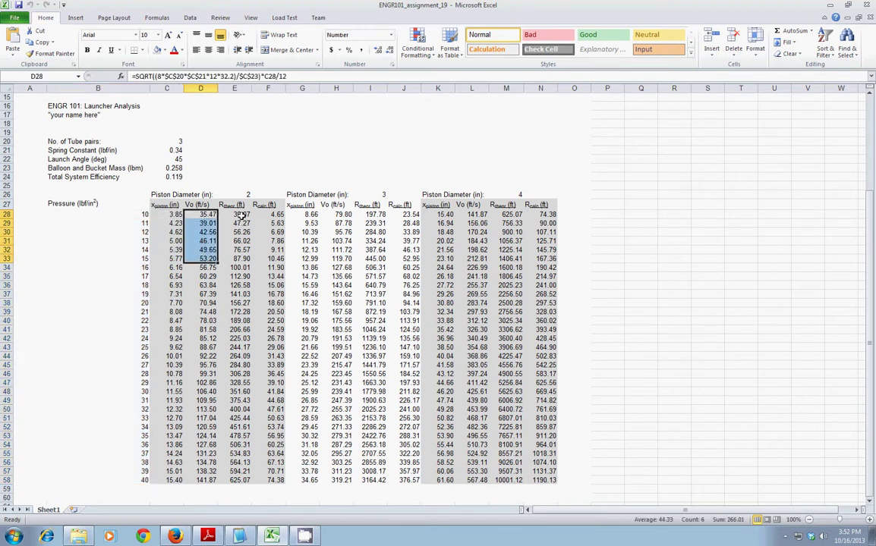
left_click_drag(242, 217, 240, 262)
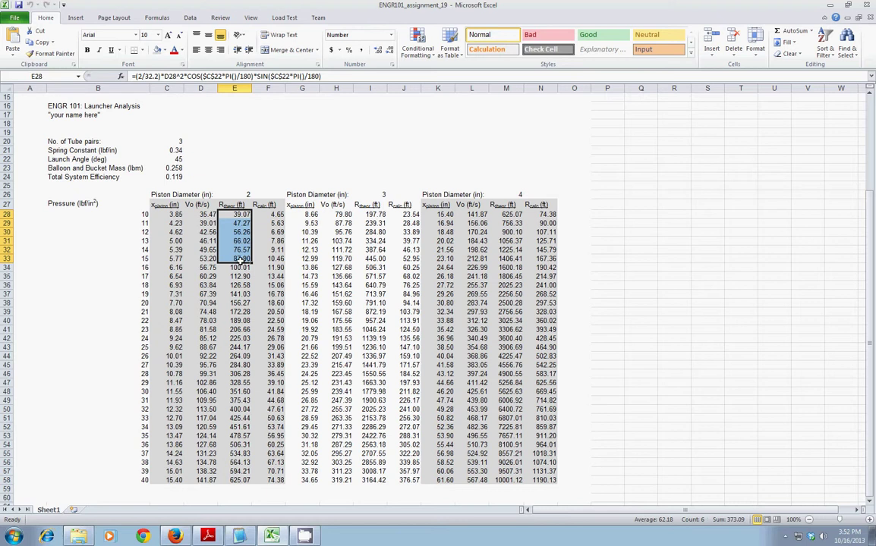
left_click_drag(269, 214, 274, 263)
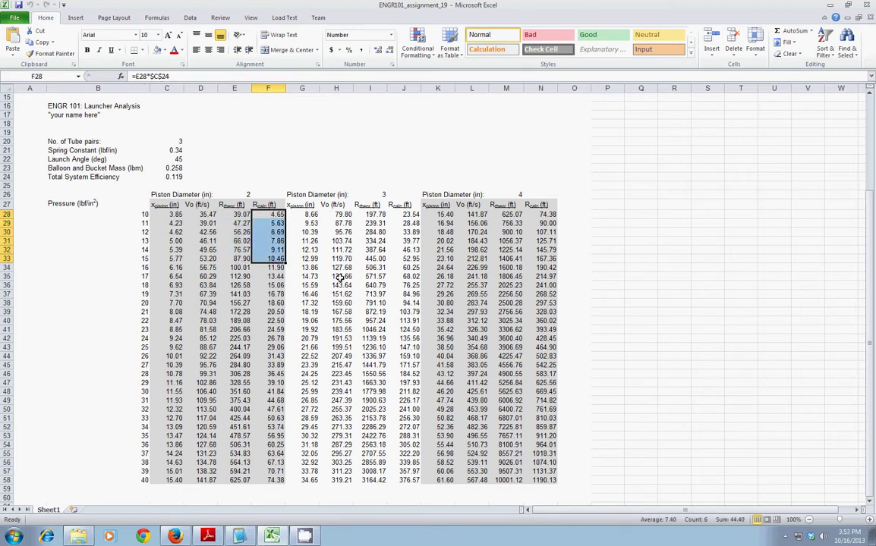
left_click(501, 286)
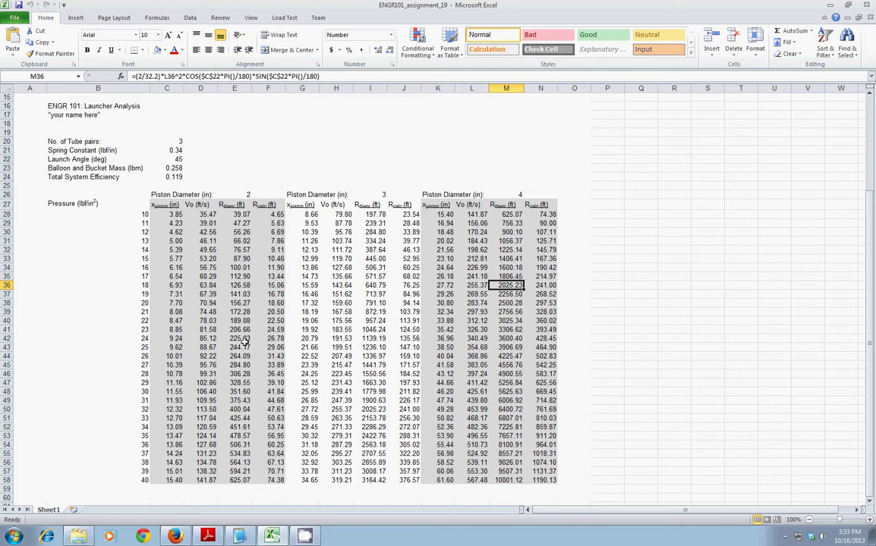
left_click(255, 159)
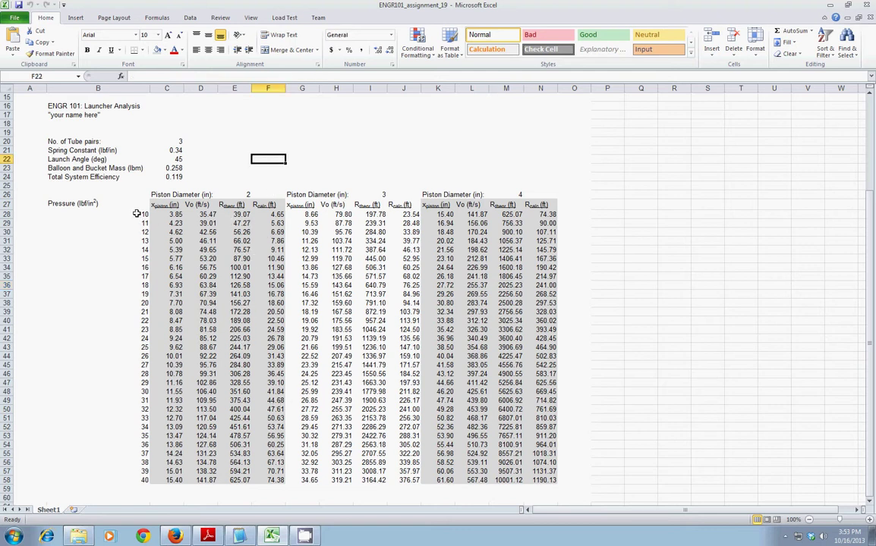
Insert a scatter chart with smooth lines and no markers from pressures B28:B58 and the 2 in piston's calculated ranges F28:F58
left_click_drag(129, 215, 118, 481)
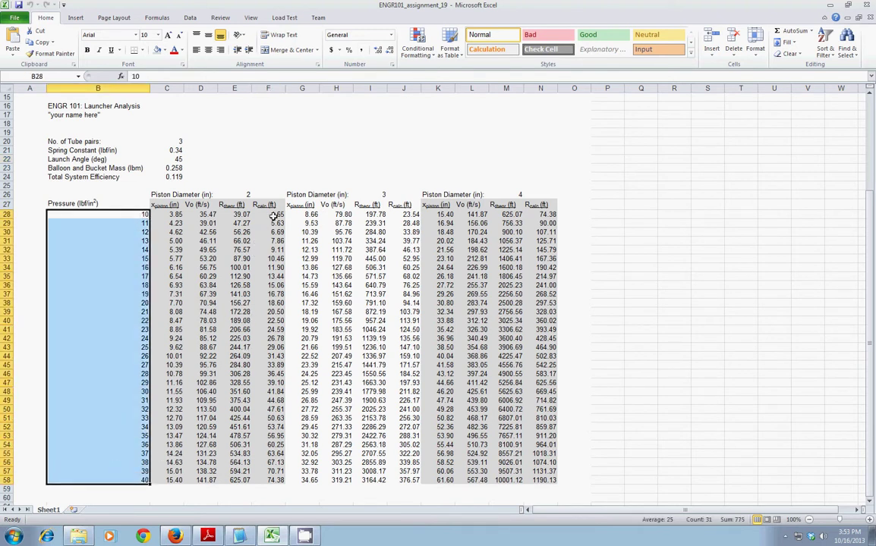
left_click_drag(273, 214, 270, 481)
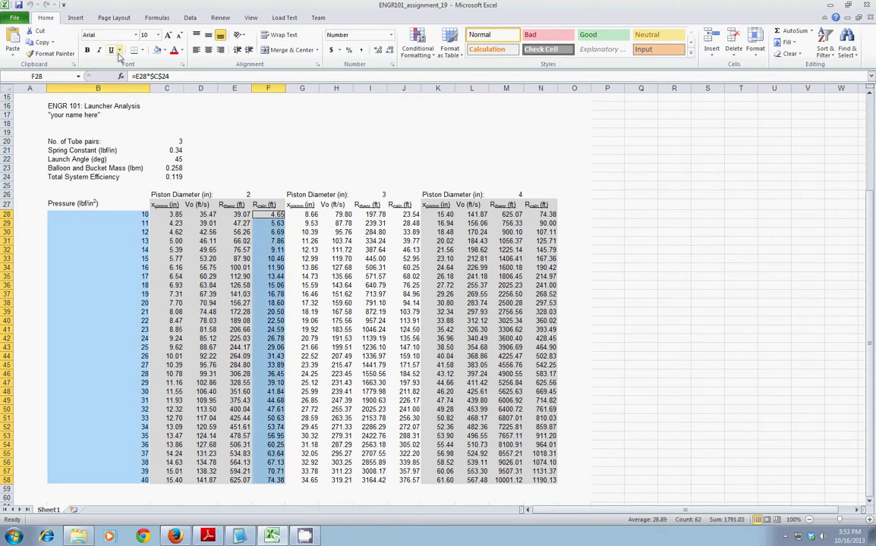
left_click(71, 19)
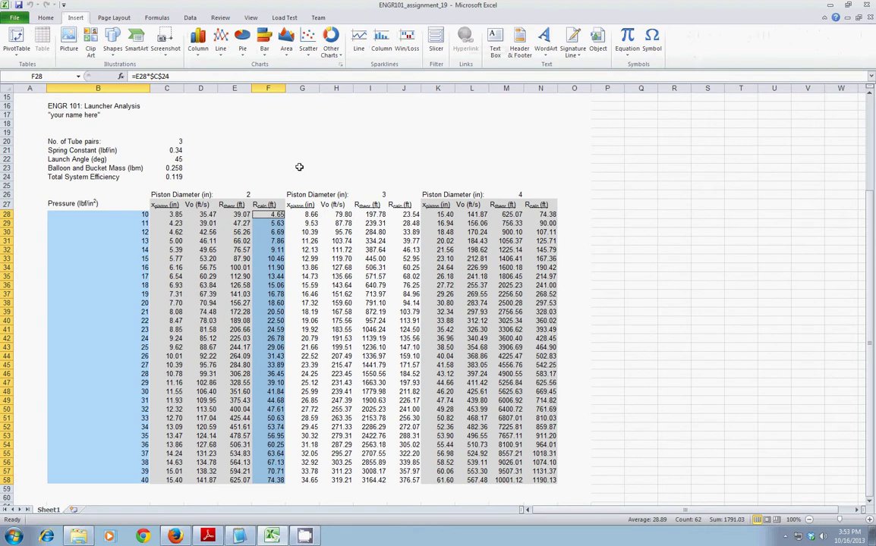
left_click(309, 54)
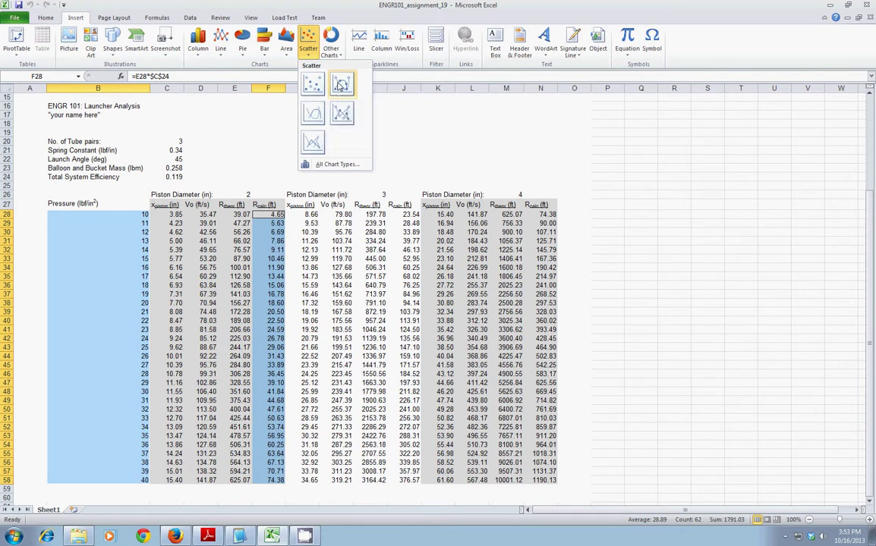
left_click(313, 114)
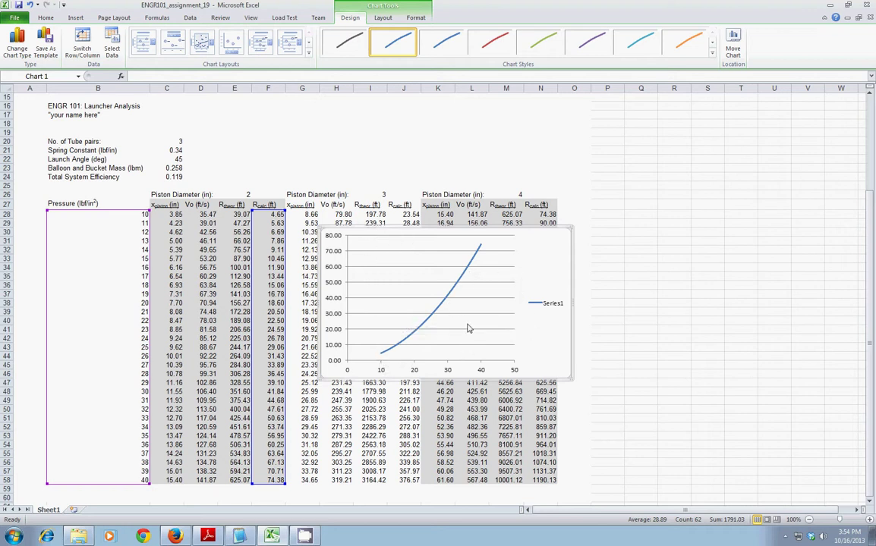
Move the chart out of the data worksheet onto its own new sheet named Chart1
left_click_drag(497, 228, 722, 149)
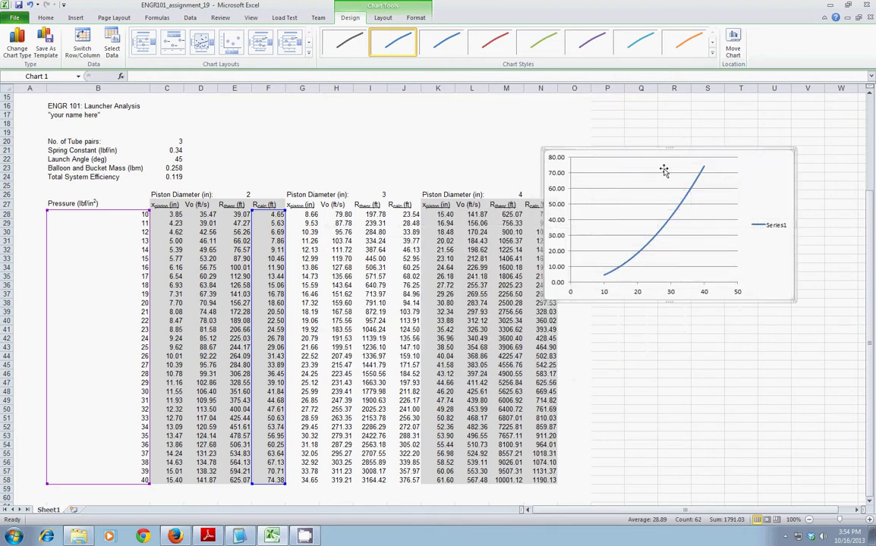
left_click_drag(651, 150, 598, 185)
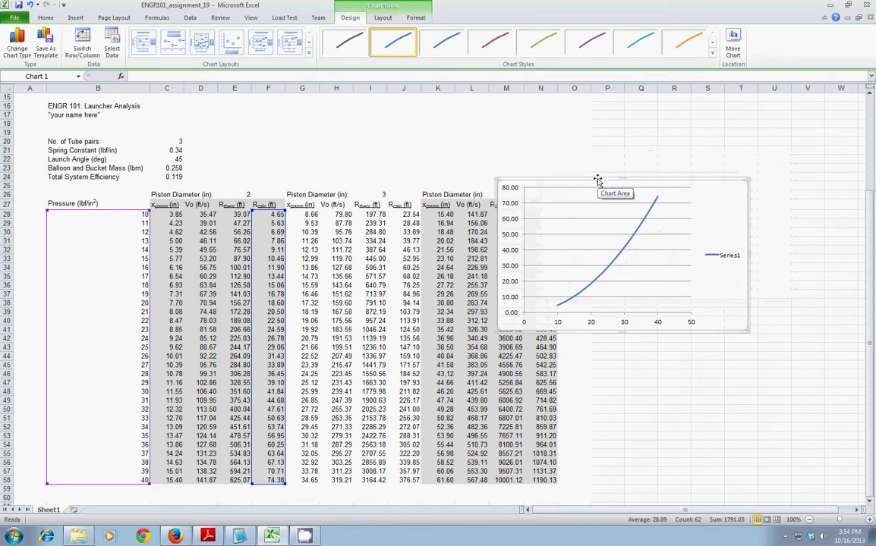
right_click(599, 182)
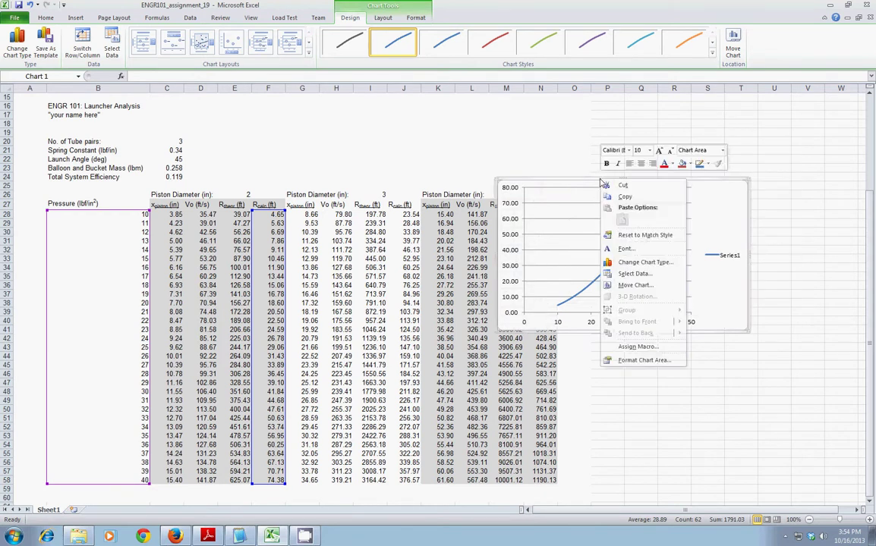
left_click(634, 285)
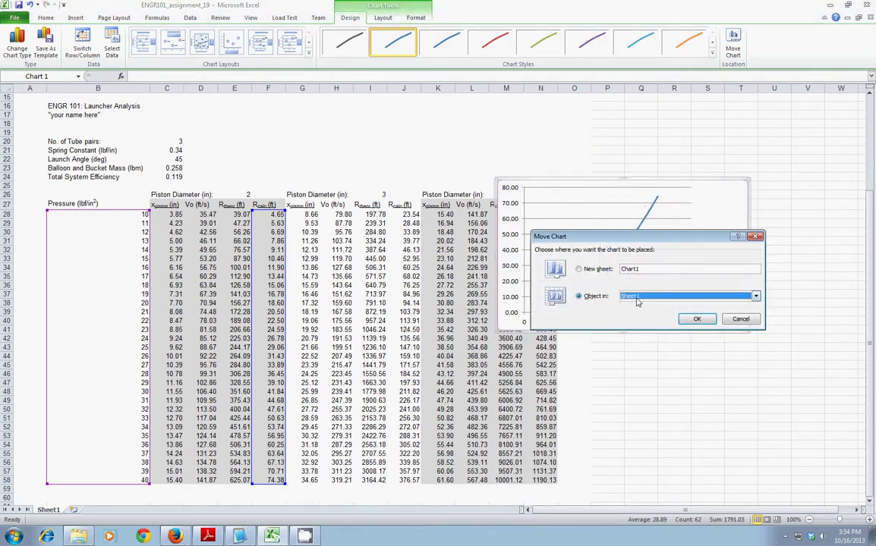
left_click(590, 270)
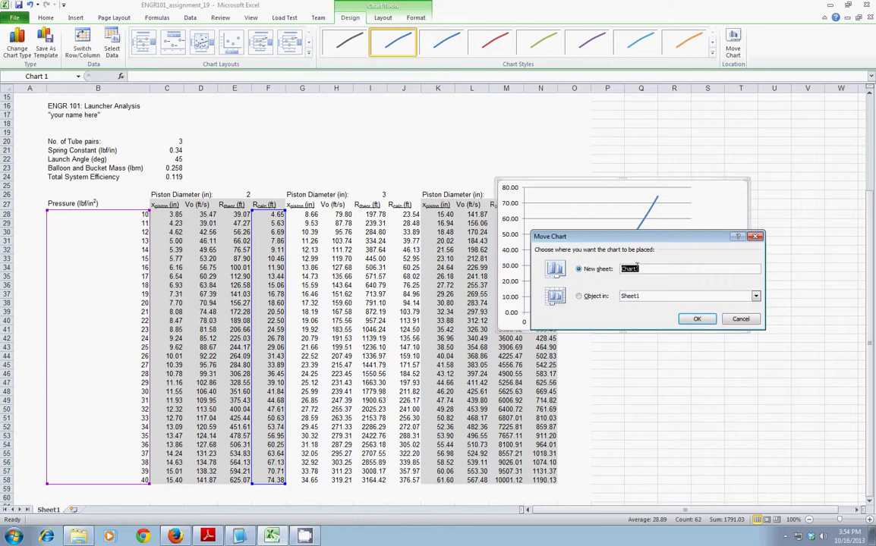
left_click(697, 319)
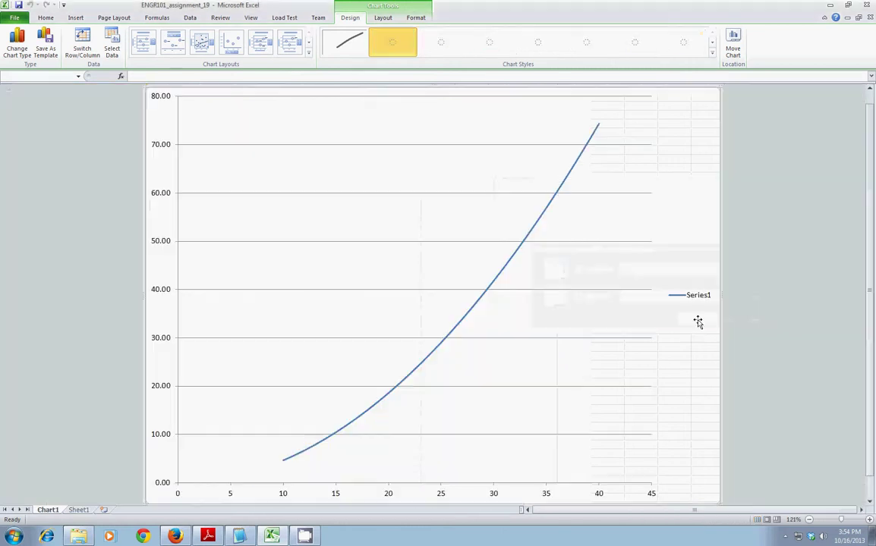
Compare the Chart1 curve with its source pressure and calculated range columns on Sheet1
left_click(77, 510)
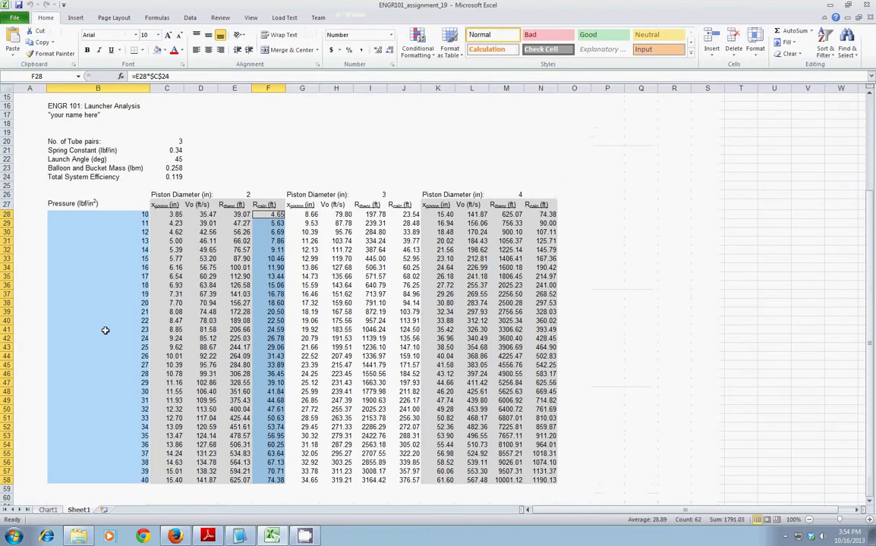
left_click(48, 510)
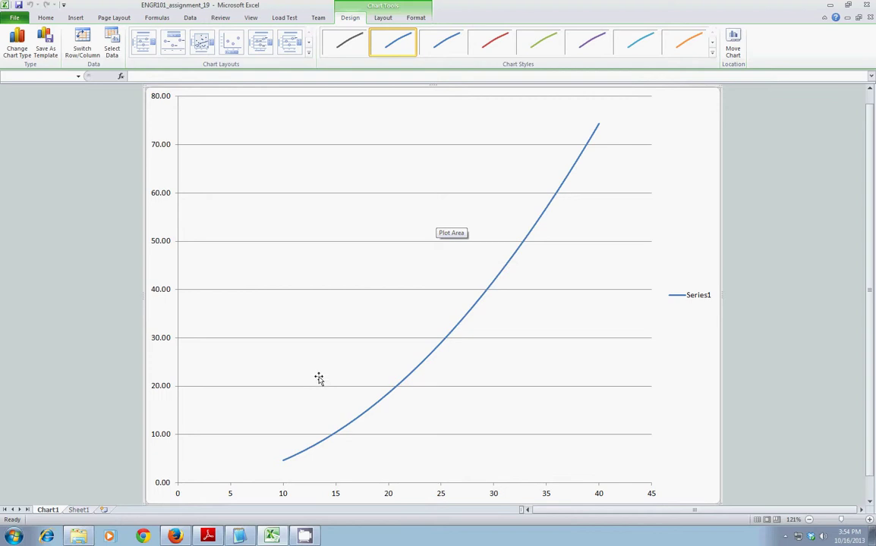
left_click(79, 510)
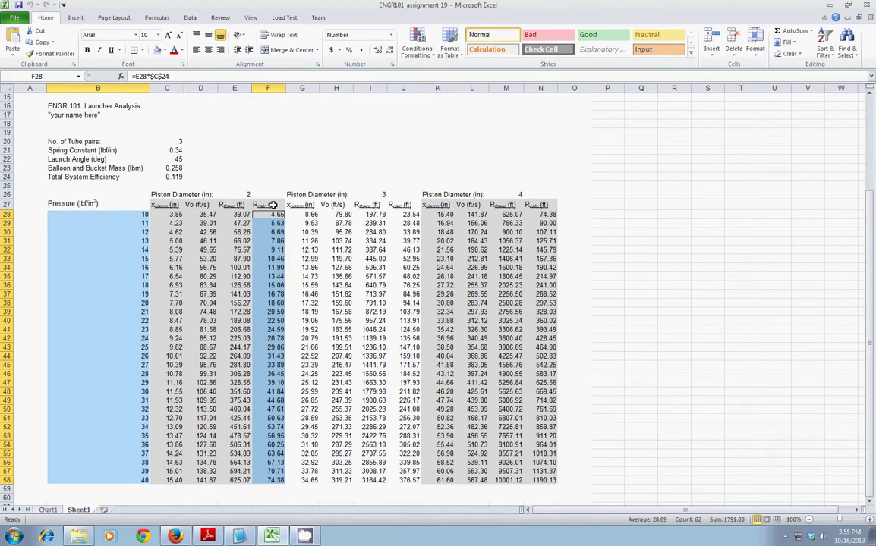
key("ctrl+Page_Up")
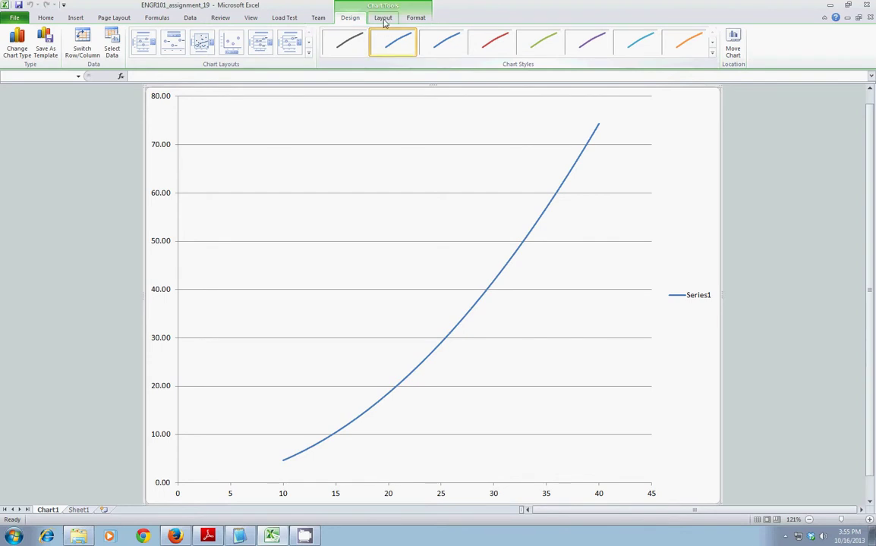
Add a title below the chart's primary horizontal axis reading "Pressure (lbf/in2)"
left_click(383, 20)
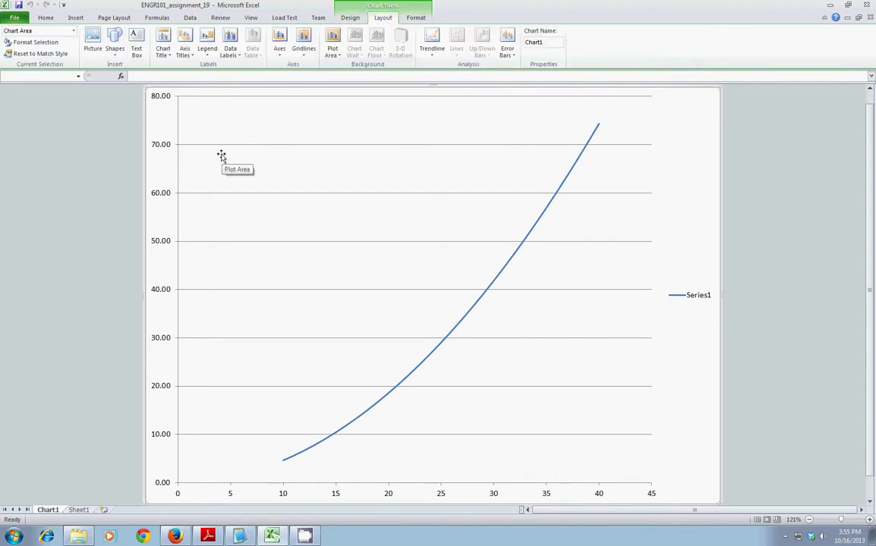
left_click(185, 53)
mouse_move(204, 70)
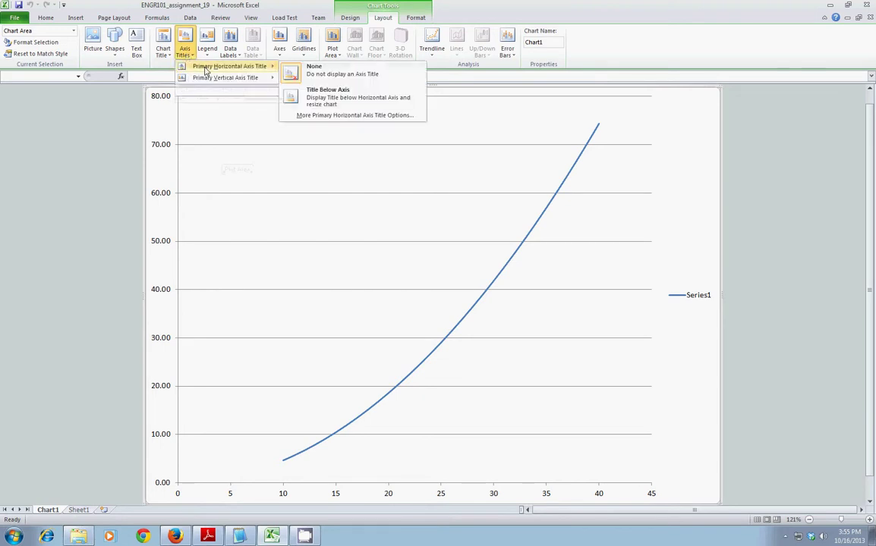
left_click(292, 92)
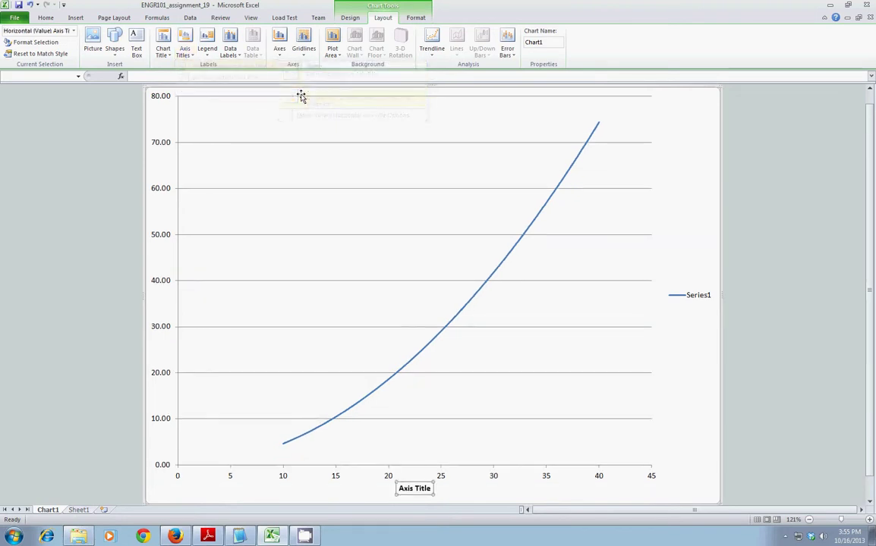
triple_click(416, 492)
type("Pressure (")
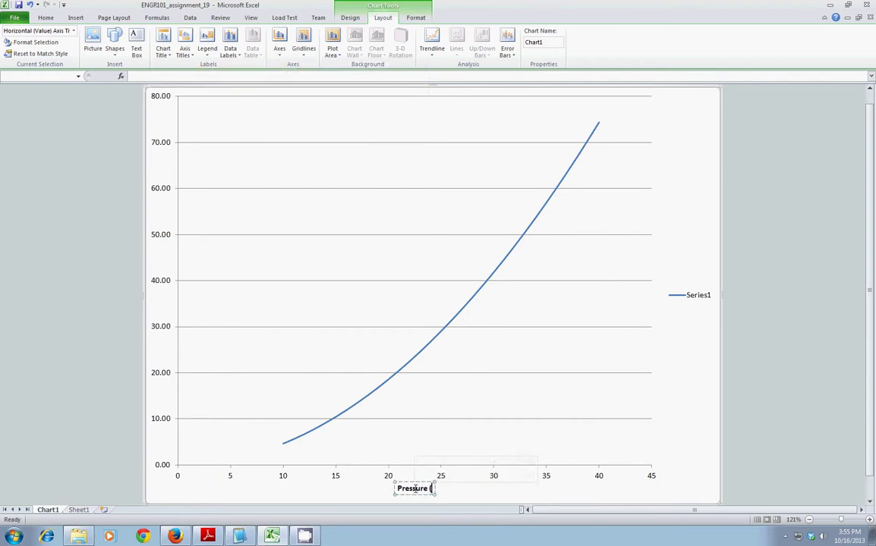
type("lbf/in2)")
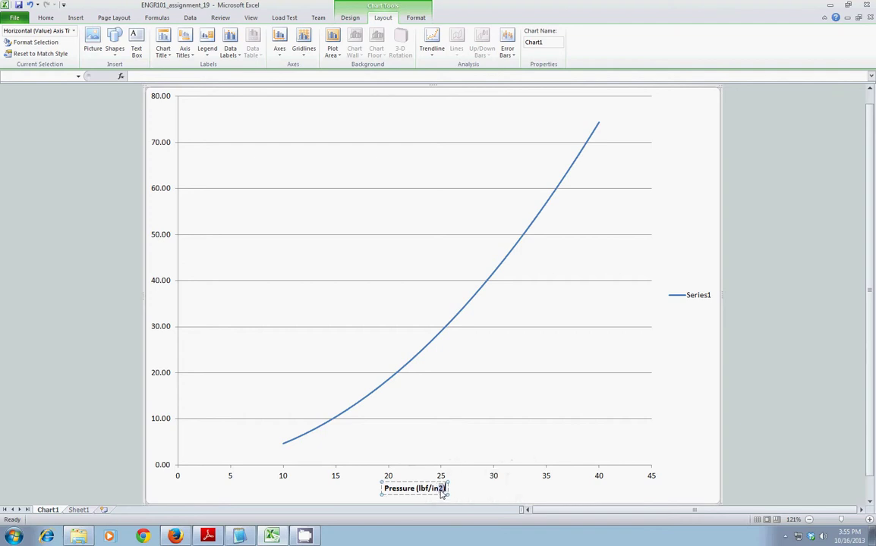
Format the 2 in the horizontal axis title's unit as superscript
left_click(44, 18)
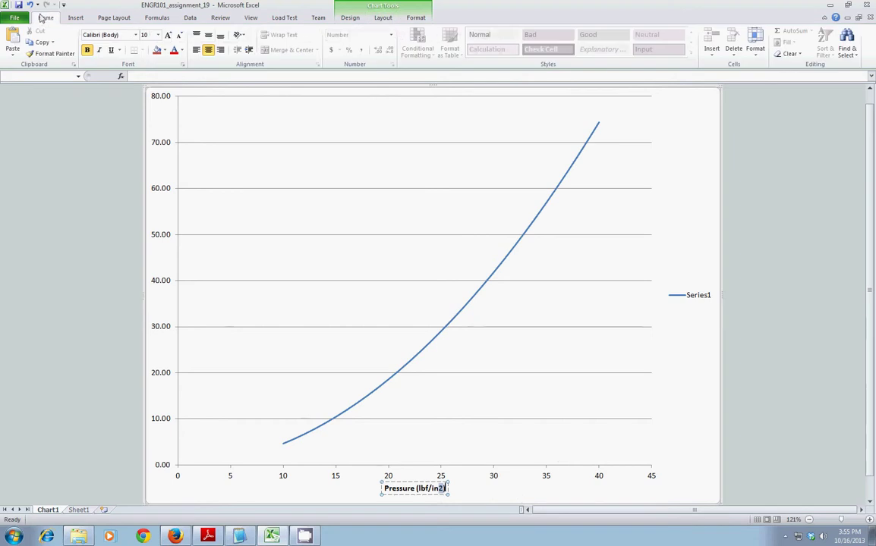
left_click(183, 66)
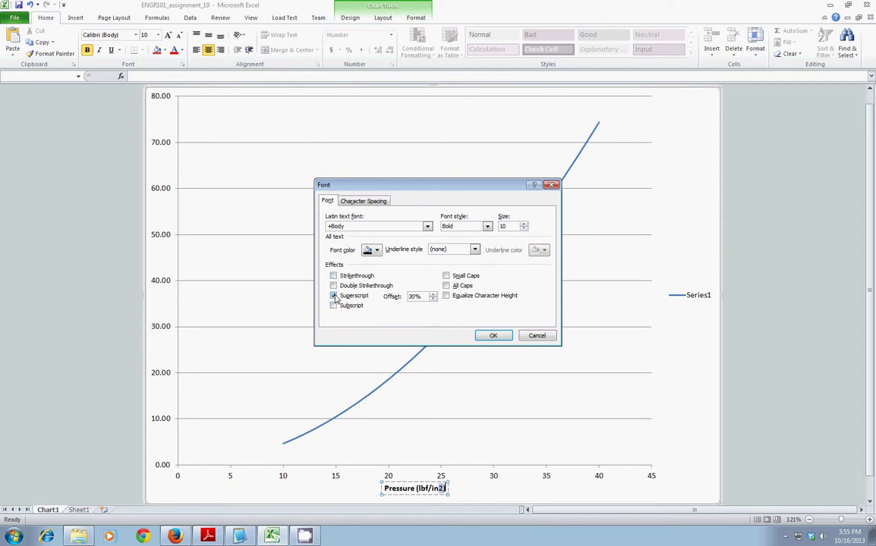
left_click(494, 336)
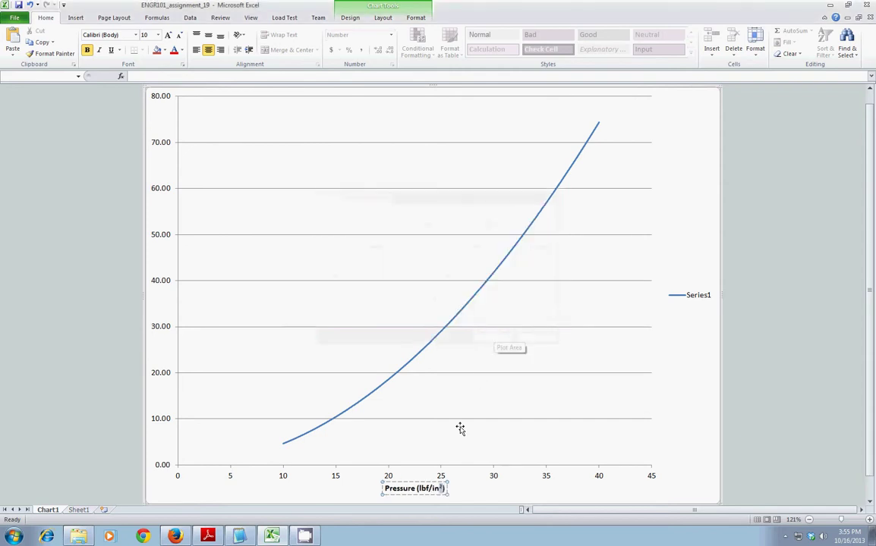
left_click(460, 494)
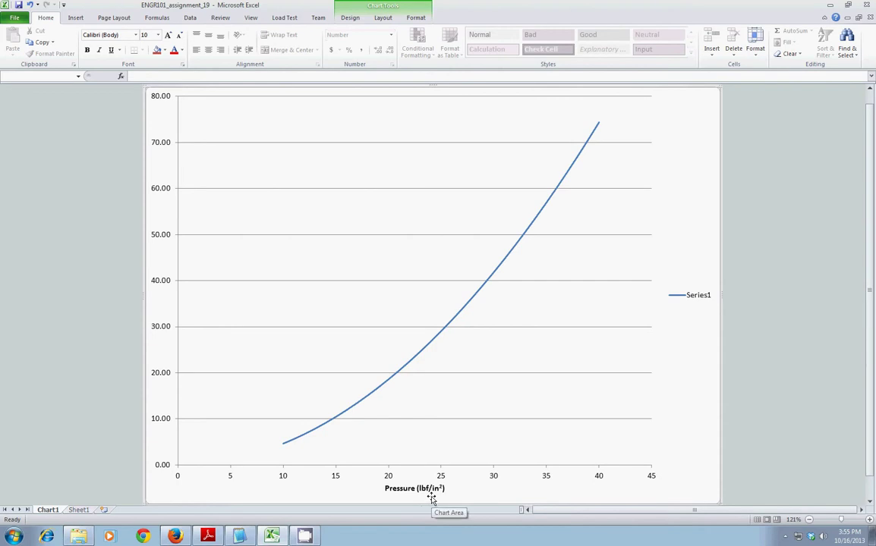
Add a rotated title to the chart's primary vertical axis reading "Rcalc (ft)"
left_click(385, 18)
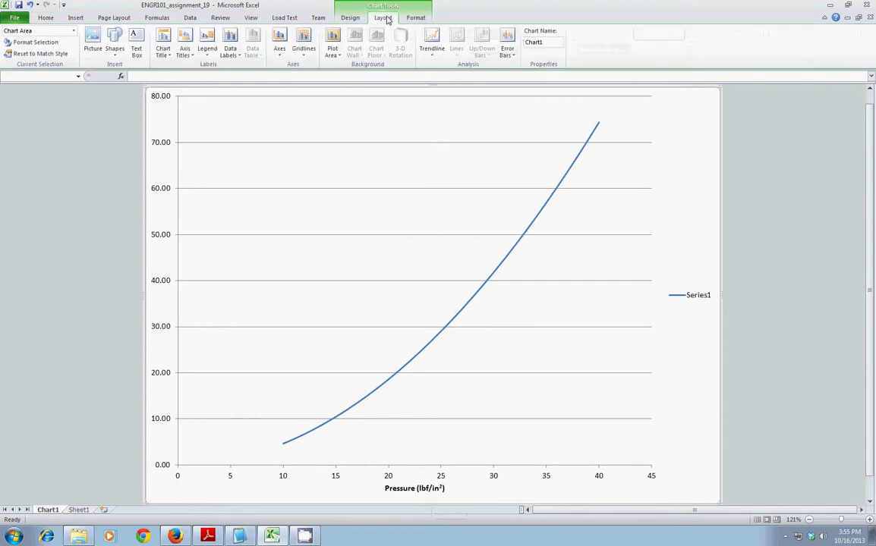
left_click(184, 50)
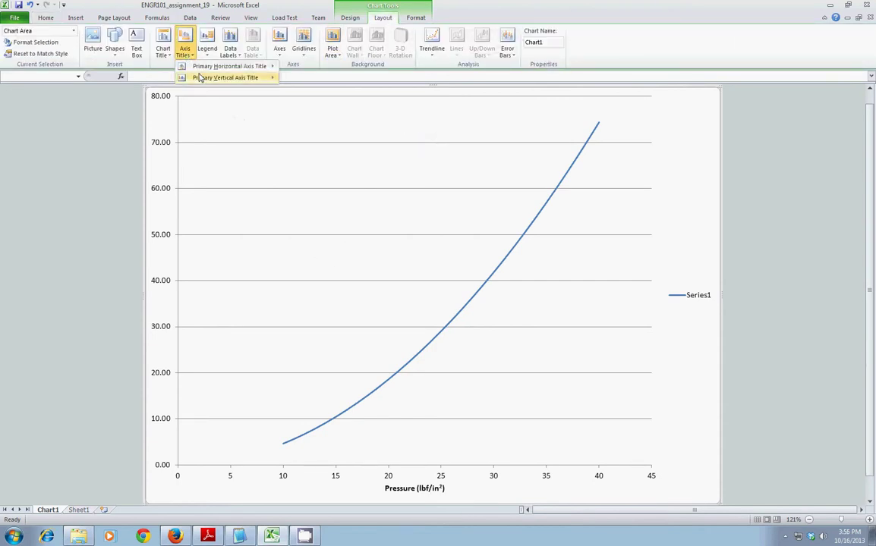
mouse_move(203, 79)
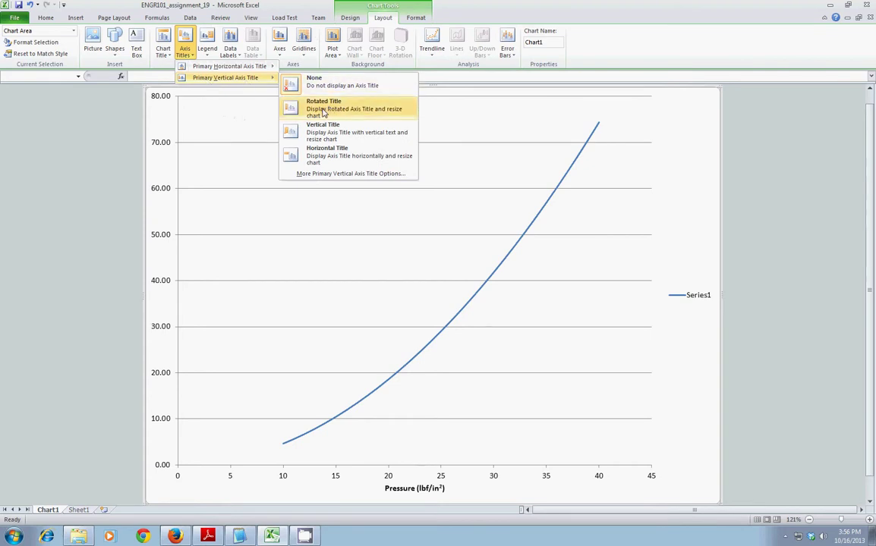
left_click(324, 113)
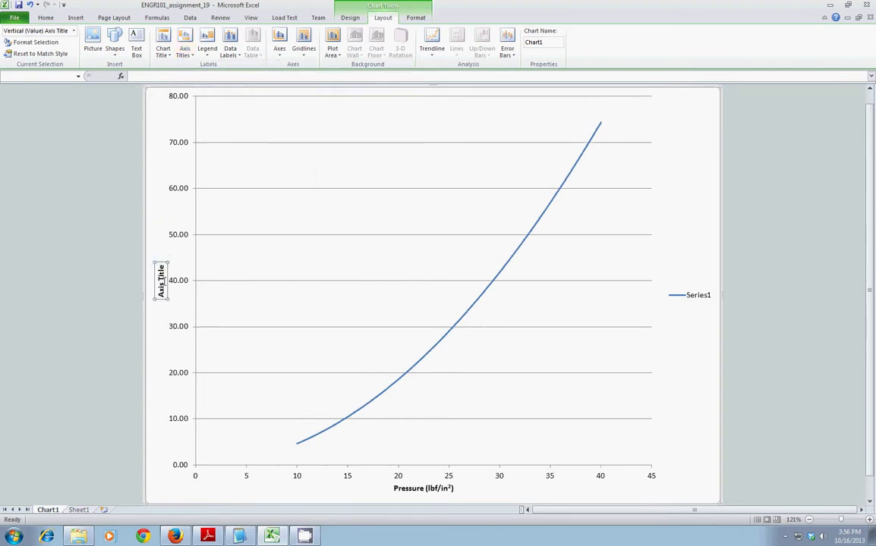
triple_click(161, 284)
key("BackSpace")
type("Radius (ft)")
Format "calc" in the vertical axis title as subscript
left_click(45, 19)
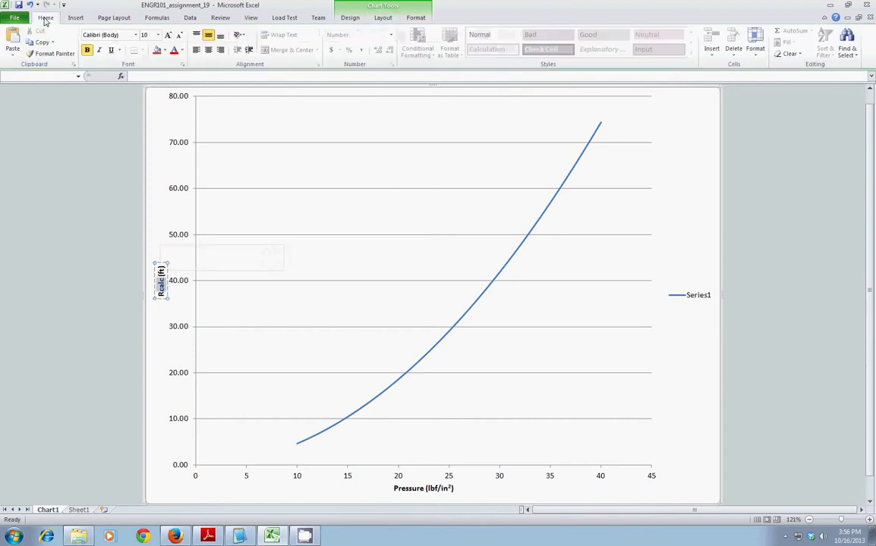
left_click(183, 64)
left_click(333, 305)
left_click(492, 336)
left_click(141, 300)
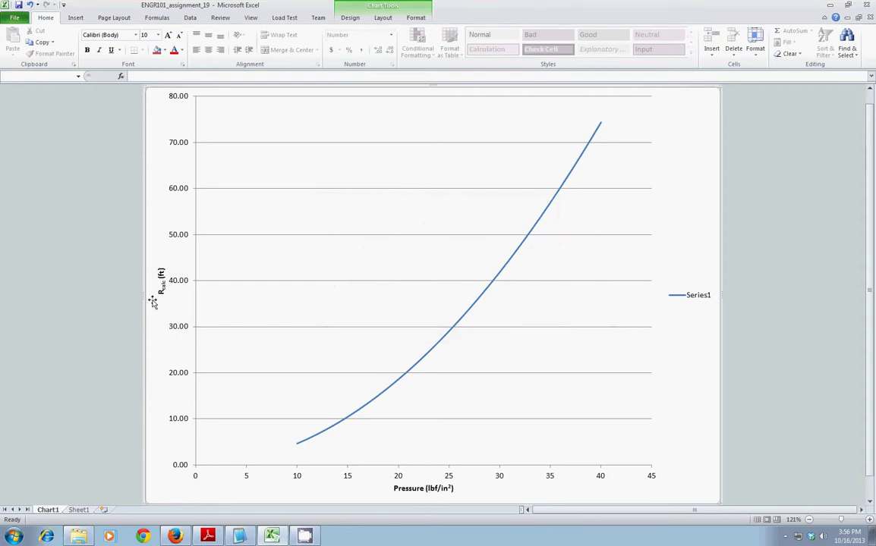
Add a chart title above the plot reading "Thrower Range"
left_click(384, 19)
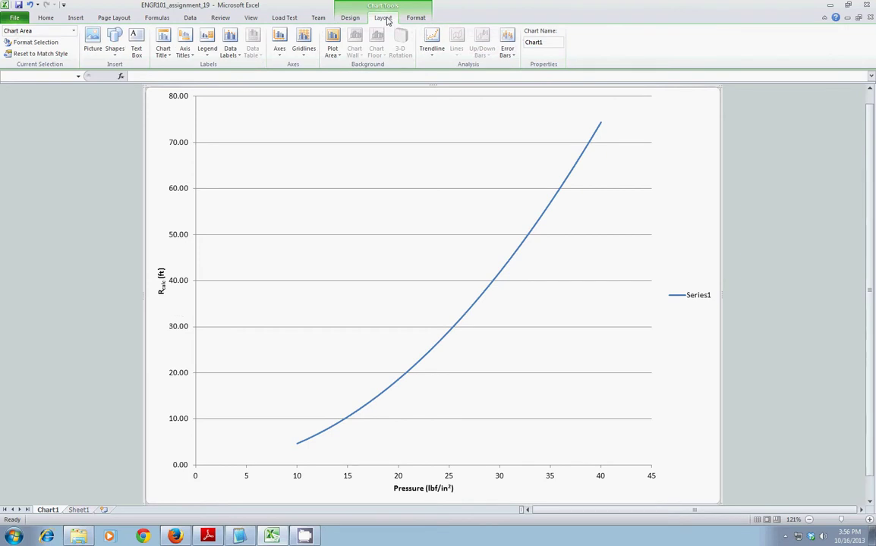
left_click(162, 48)
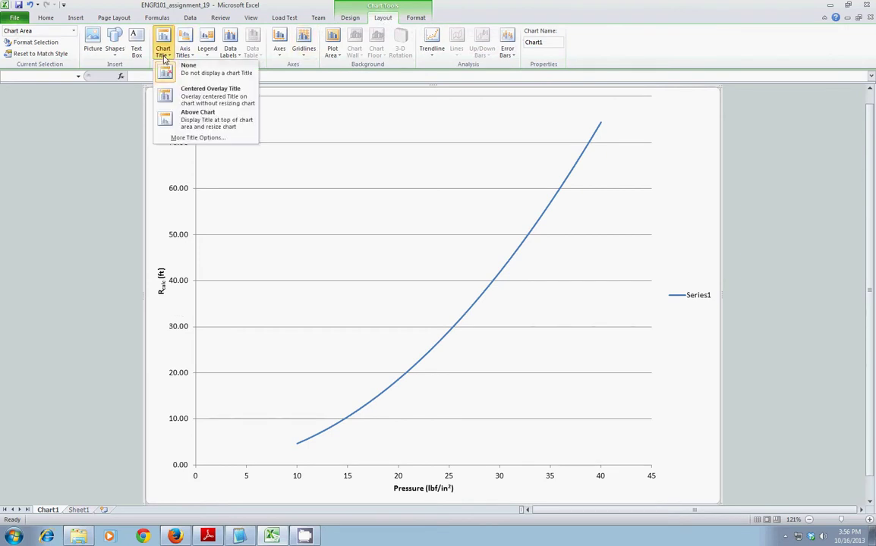
left_click(196, 116)
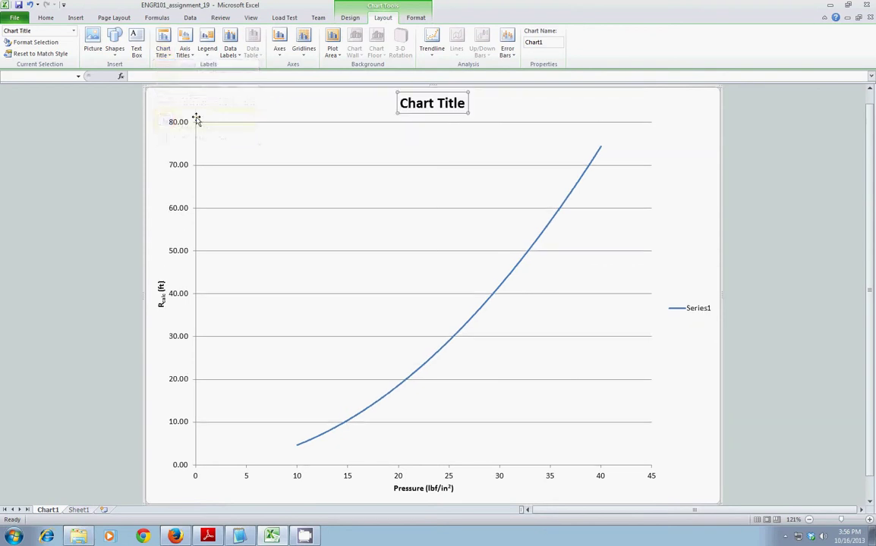
triple_click(448, 103)
type("T")
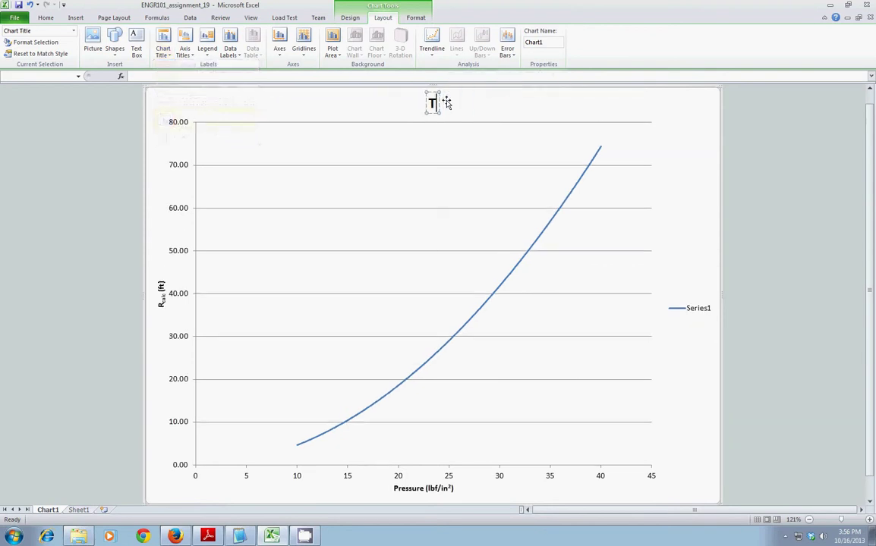
type("hrower Laun")
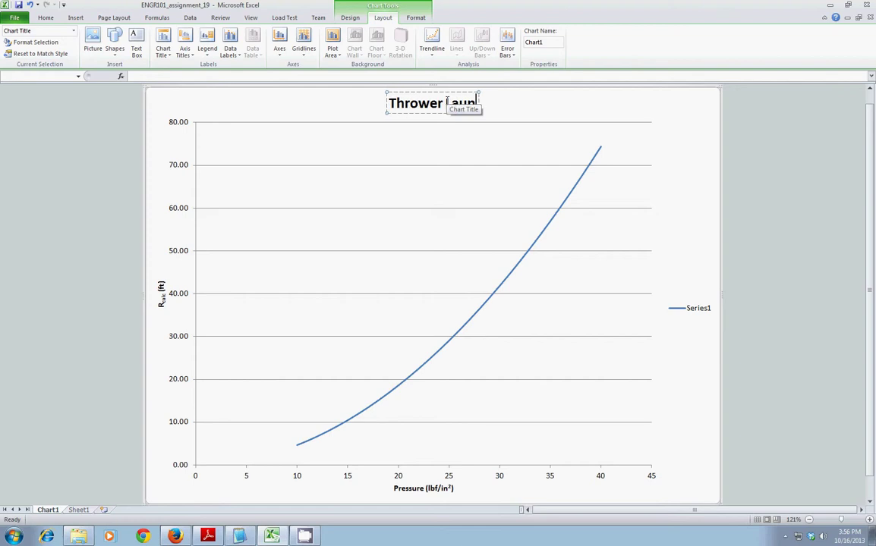
key("BackSpace")
key("BackSpace")
key("BackSpace")
key("BackSpace")
type("Range")
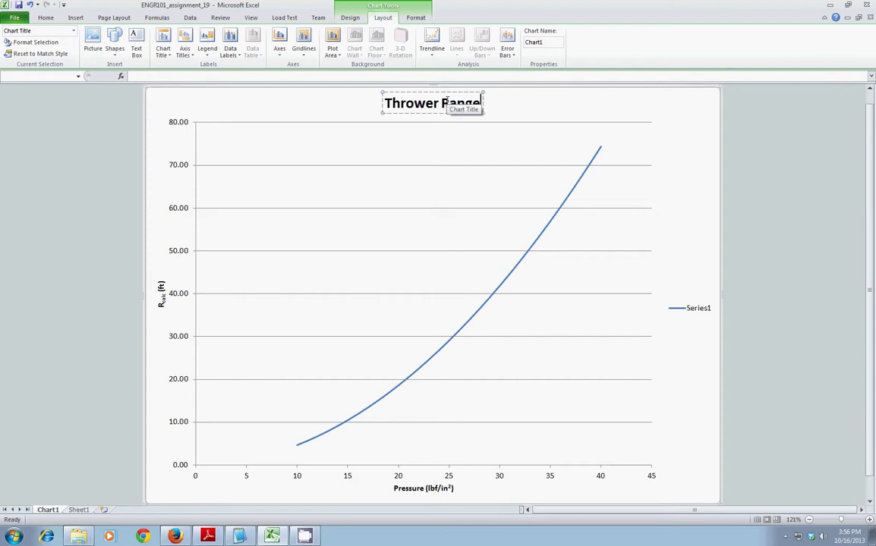
left_click(512, 103)
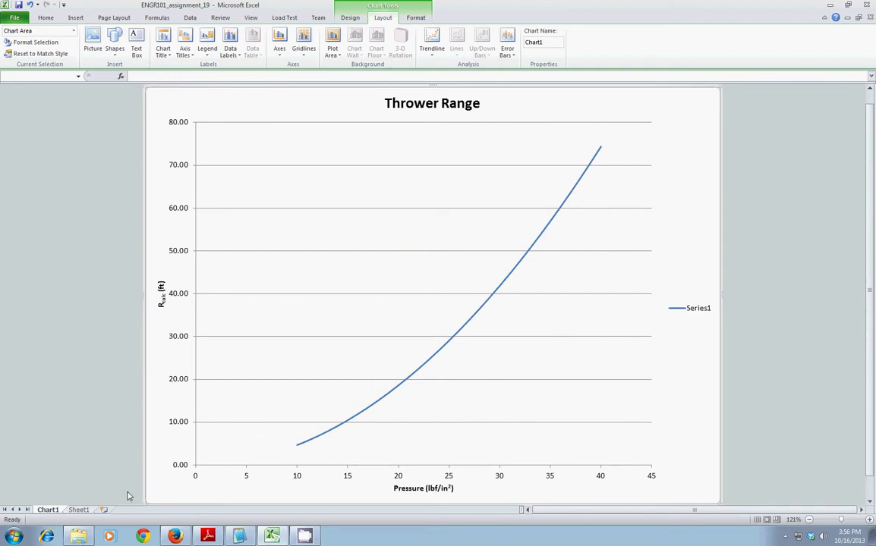
Name the existing data series 2" Diameter, matching the piston diameter of its source columns on Sheet1
left_click(78, 512)
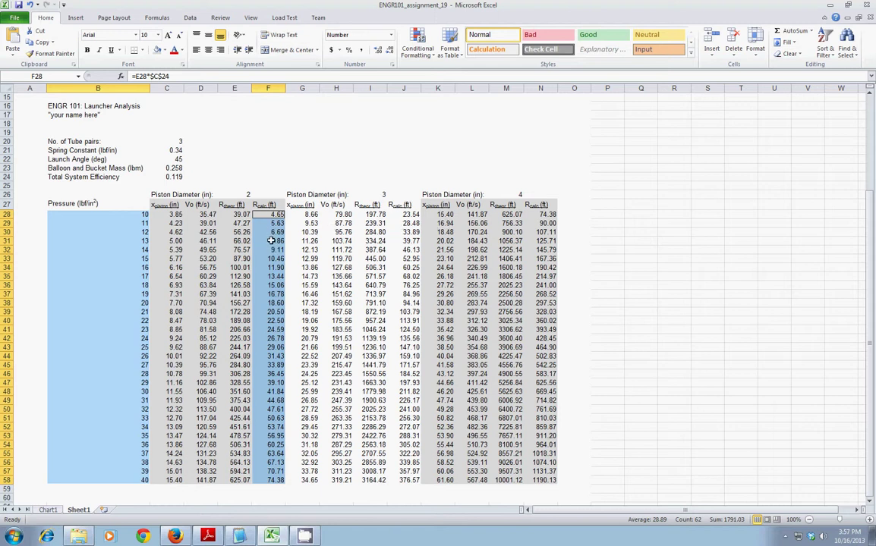
left_click(48, 509)
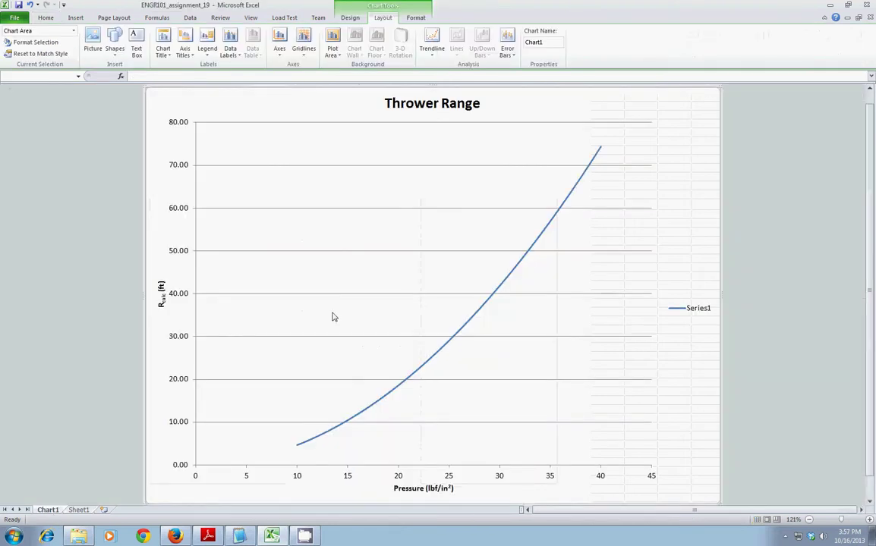
left_click(351, 19)
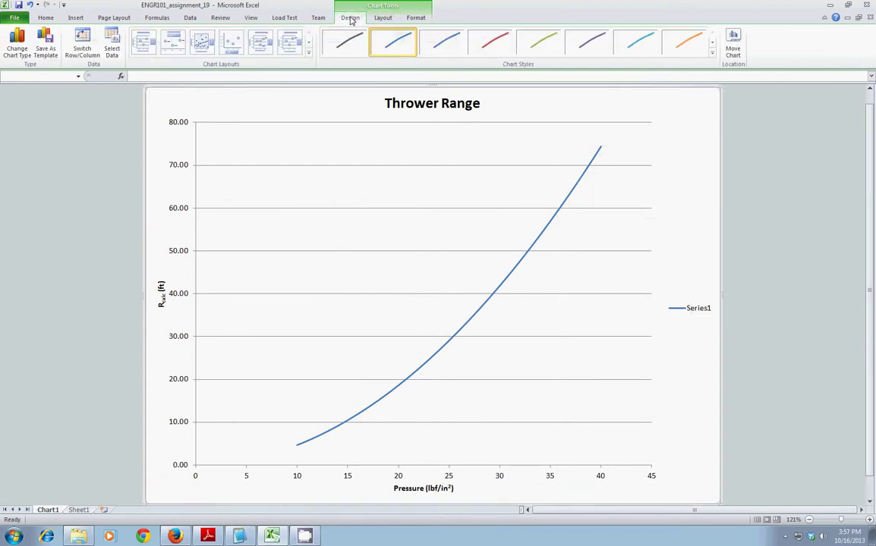
left_click(114, 52)
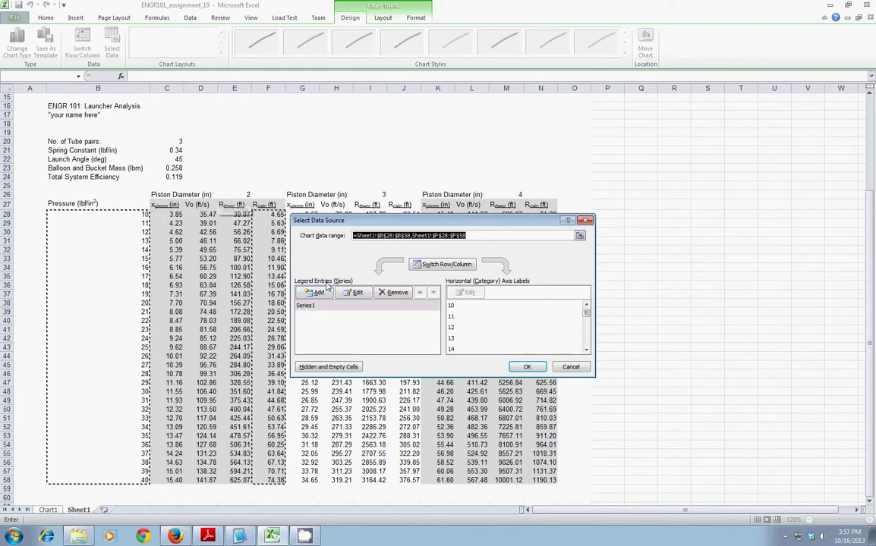
left_click(307, 307)
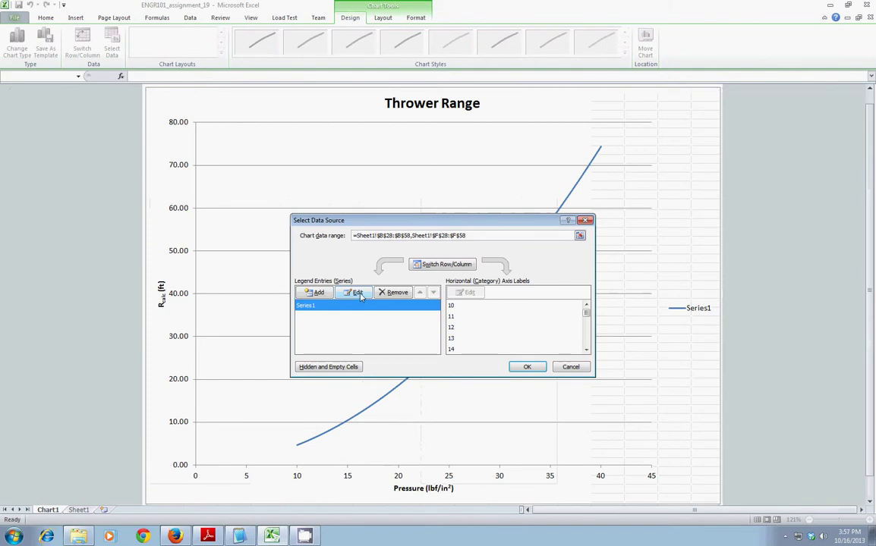
left_click(356, 293)
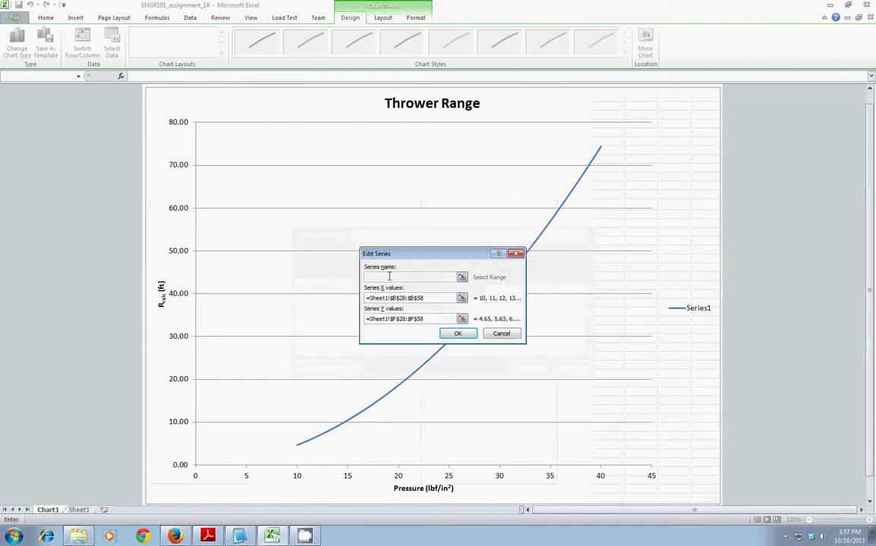
type("2\" Diameter")
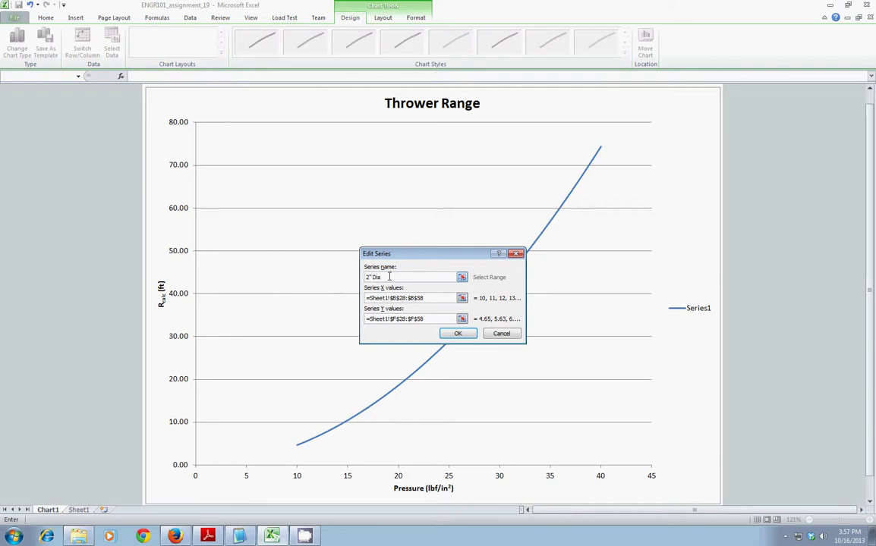
left_click(454, 334)
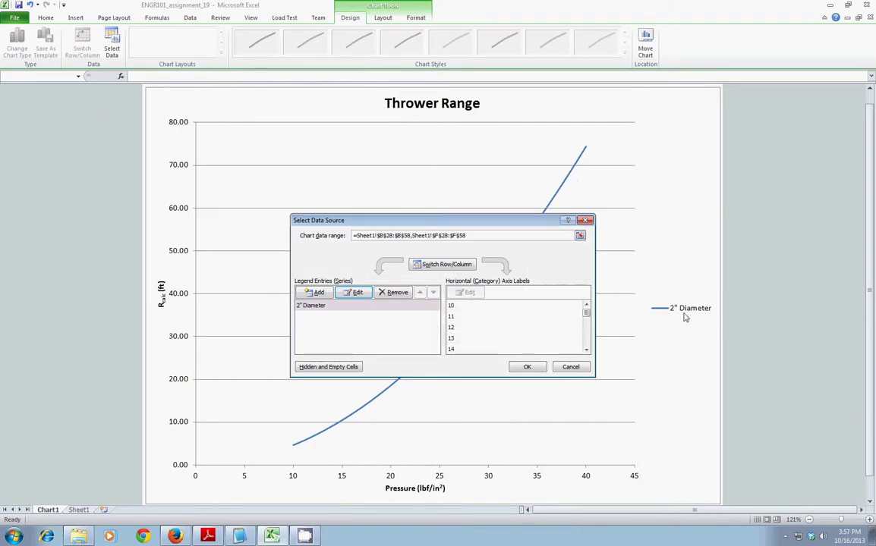
Add a new data series named 3" Diameter with the Sheet1 pressures in B28:B58 as its X values
left_click(314, 294)
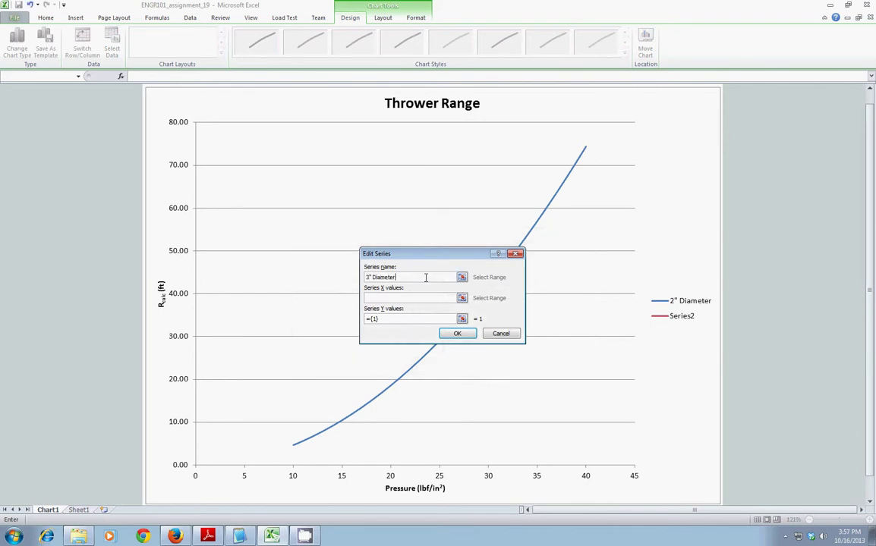
left_click(380, 297)
left_click(463, 298)
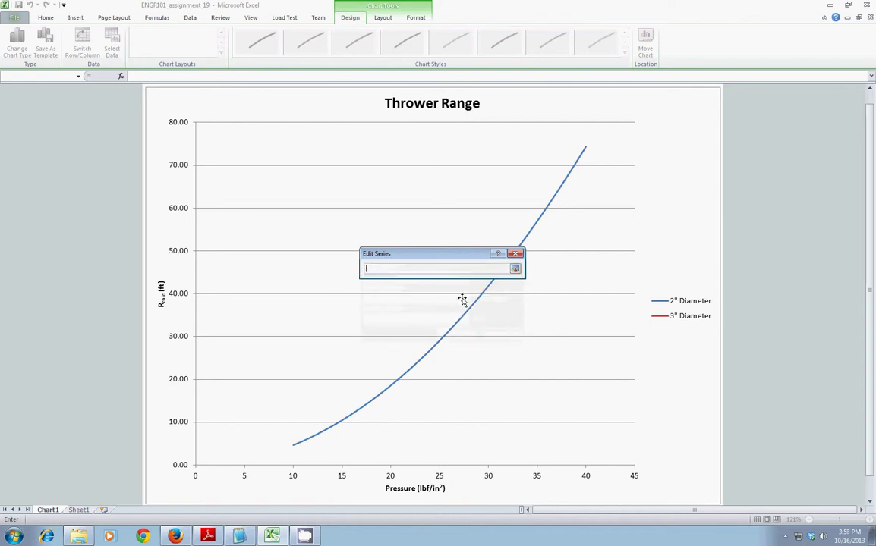
left_click(79, 510)
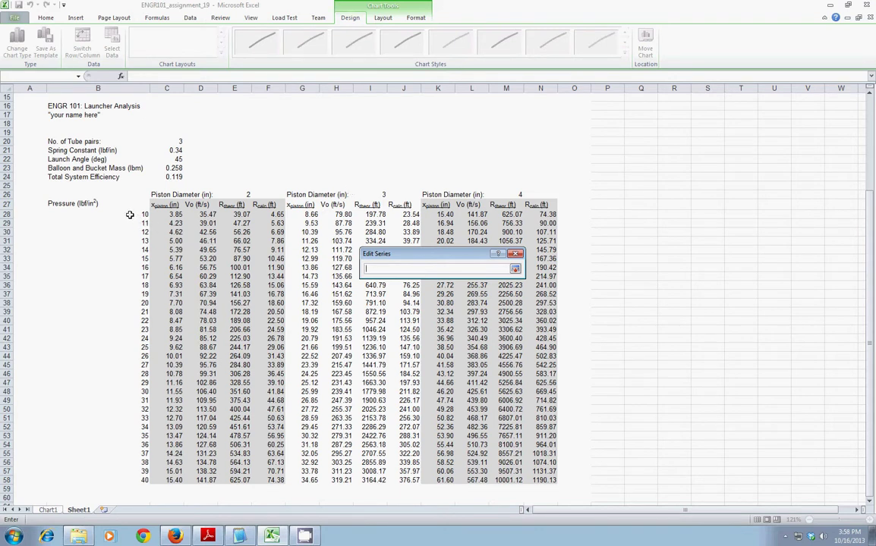
left_click_drag(130, 215, 129, 482)
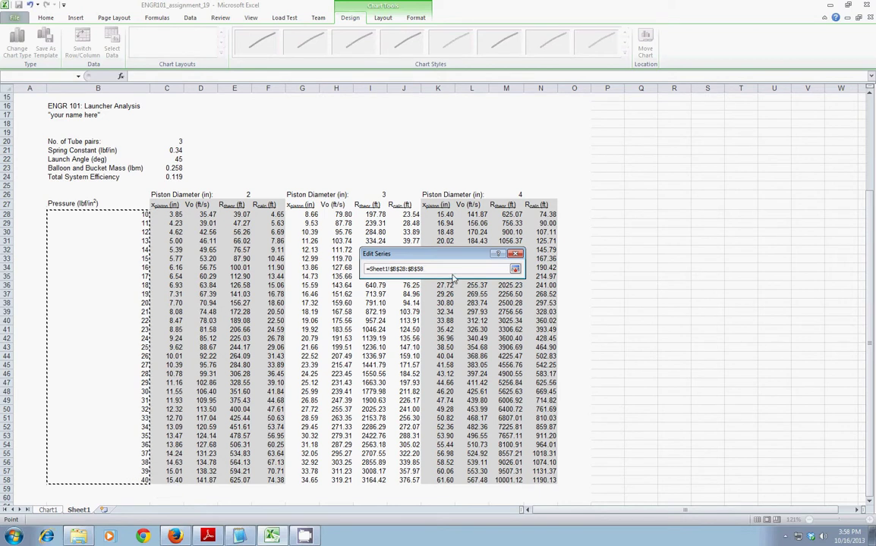
key("Return")
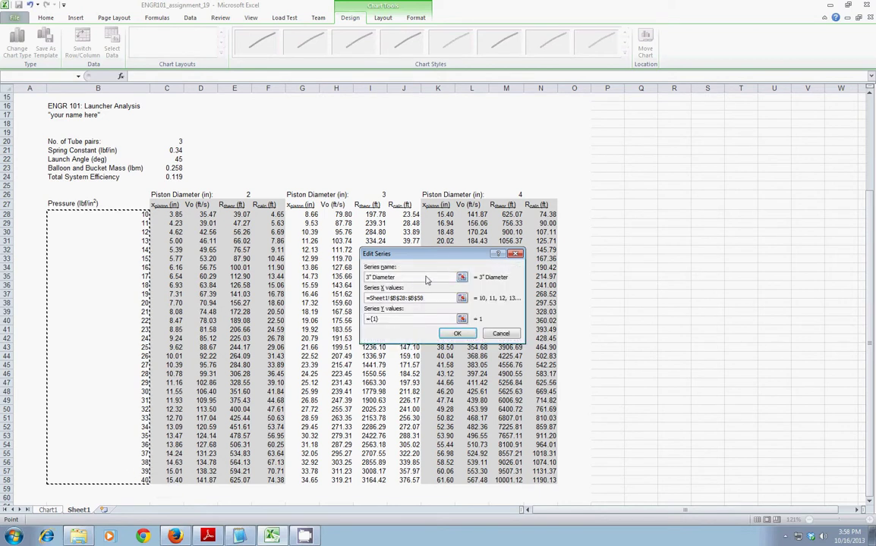
Set the 3" Diameter series' Y values to the calculated ranges in Sheet1 J28:J58, check both ranges and accept the series
left_click(384, 319)
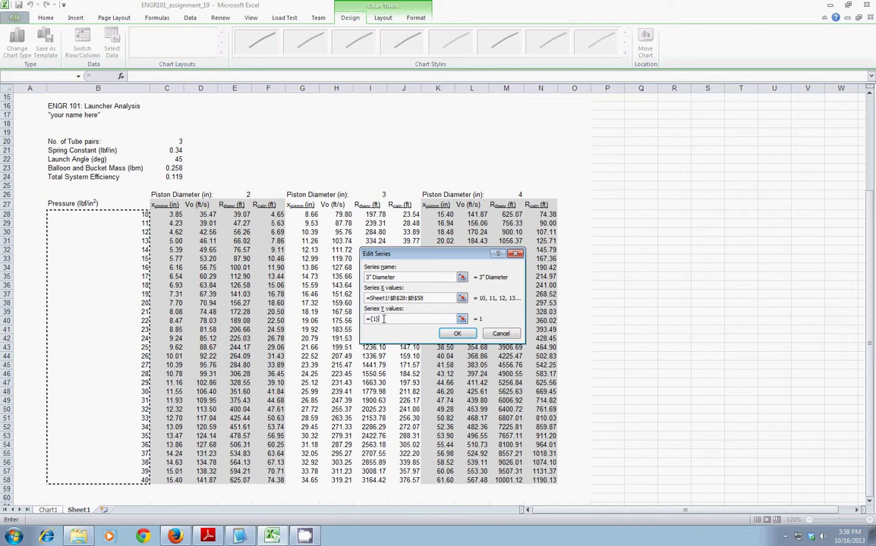
key("BackSpace")
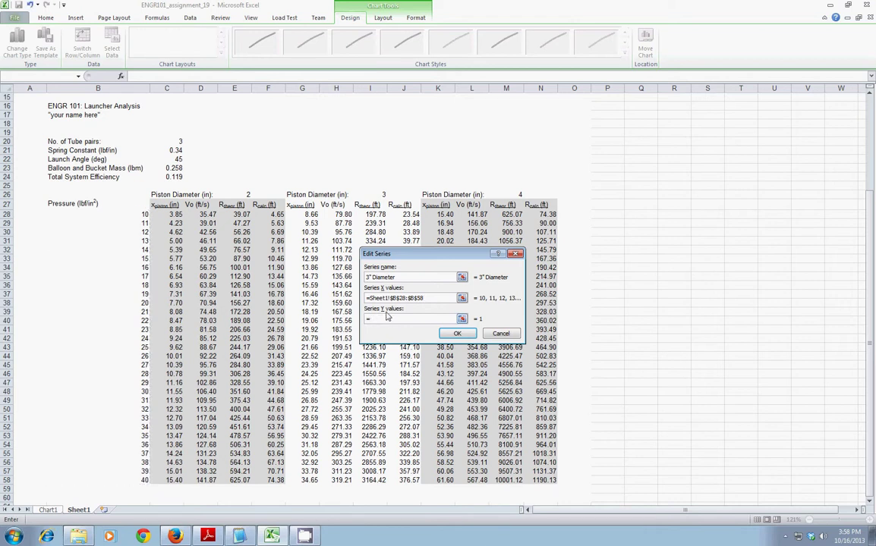
left_click(463, 319)
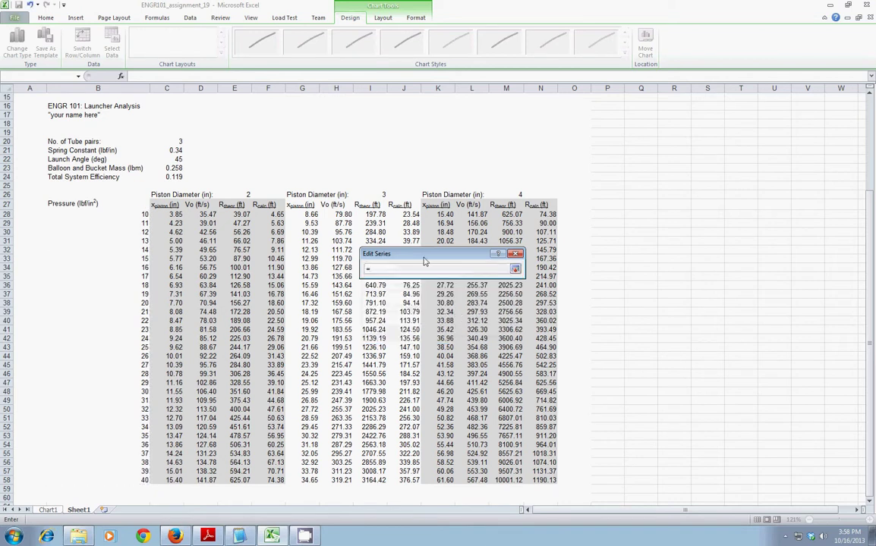
left_click_drag(422, 258, 541, 223)
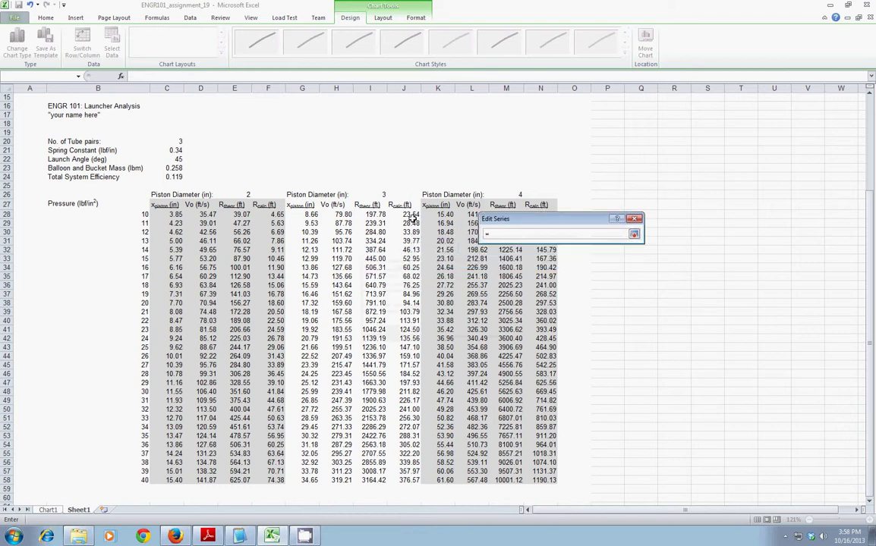
left_click_drag(408, 215, 406, 481)
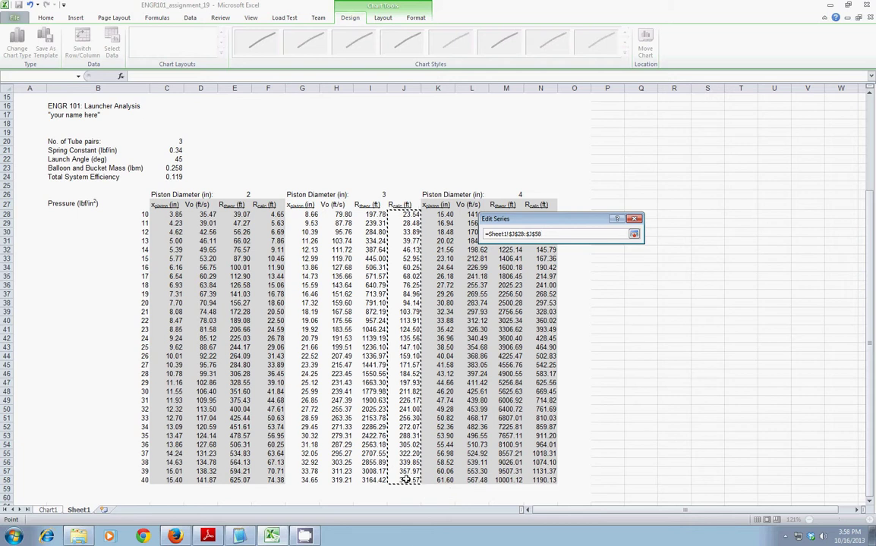
key("Return")
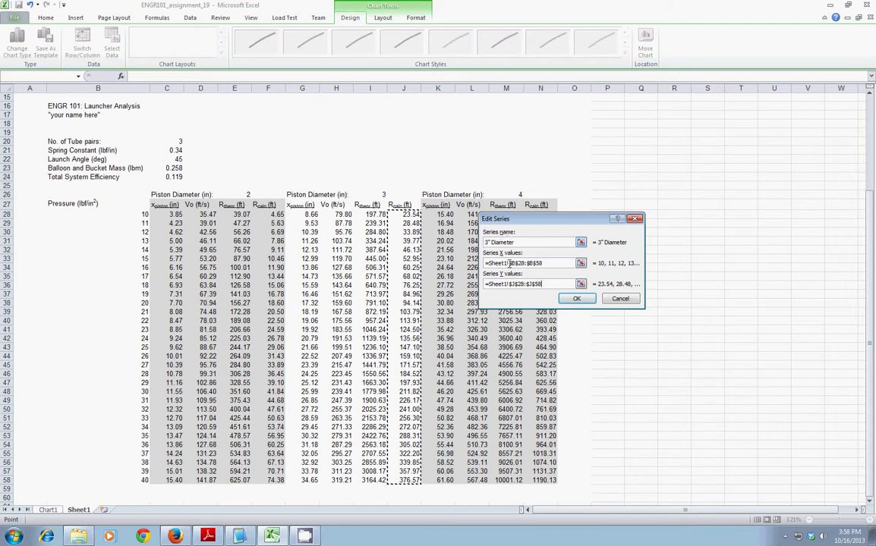
left_click(536, 264)
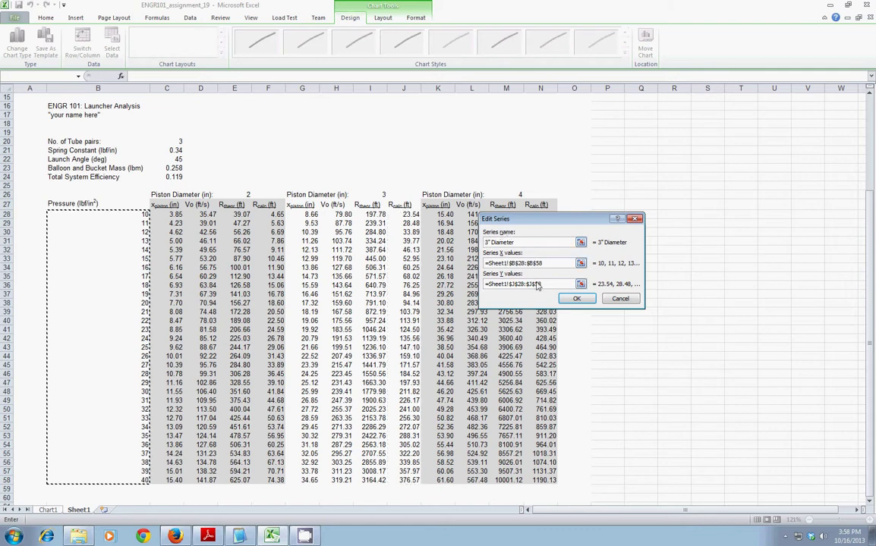
left_click(537, 284)
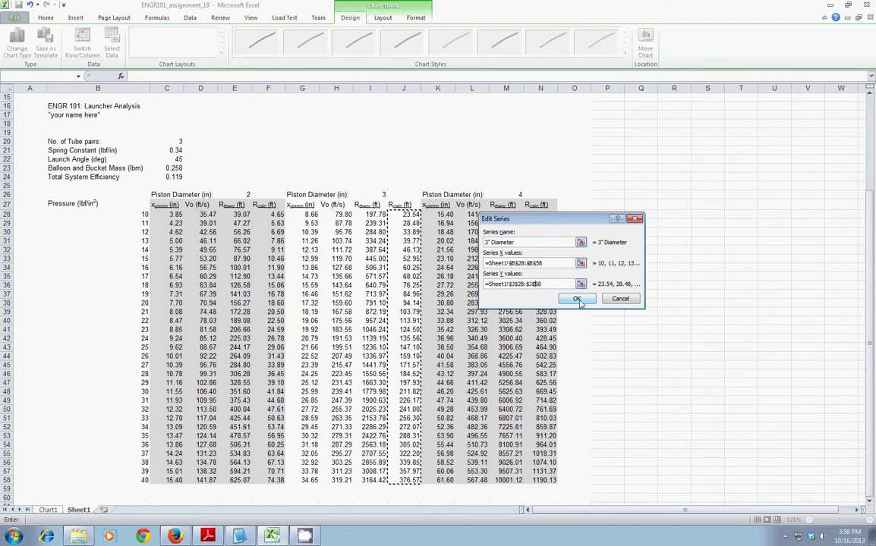
left_click(577, 300)
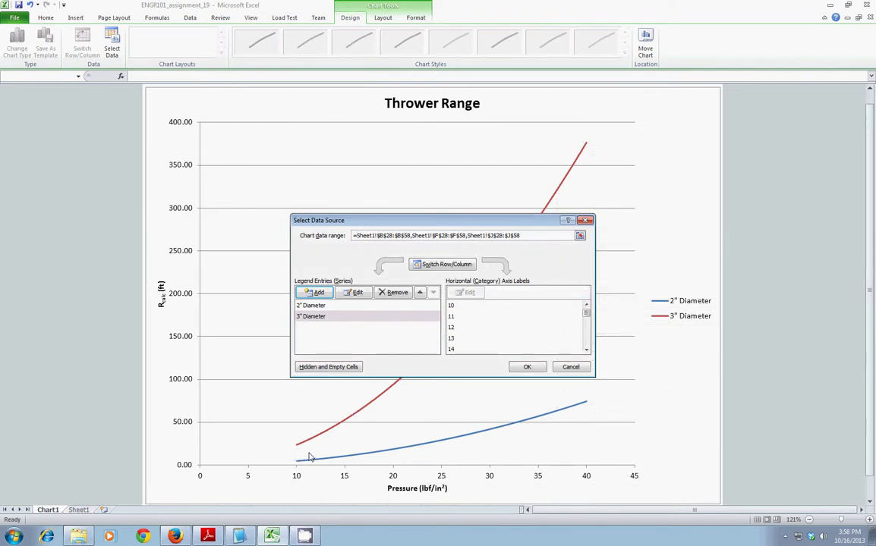
Add a new data series named 4" Diameter with the Sheet1 pressures in B28:B58 as its X values
left_click(321, 295)
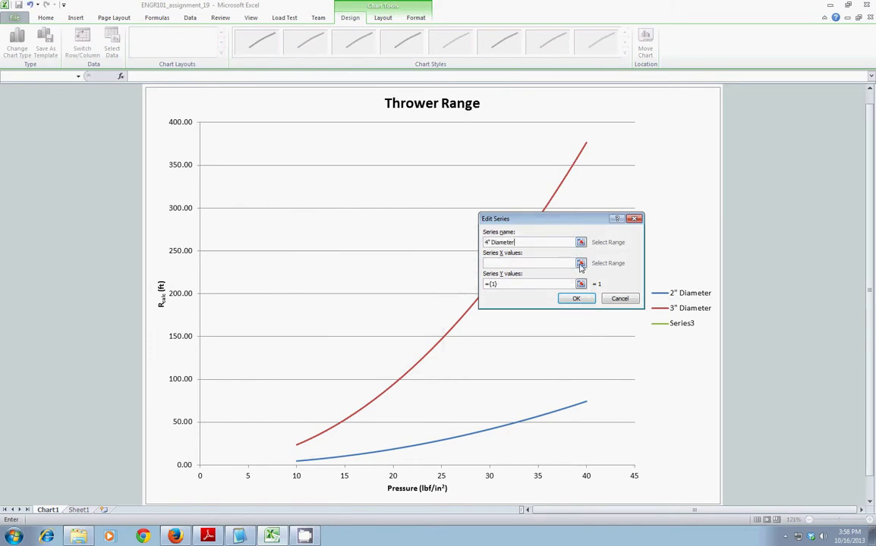
left_click(541, 264)
left_click(580, 264)
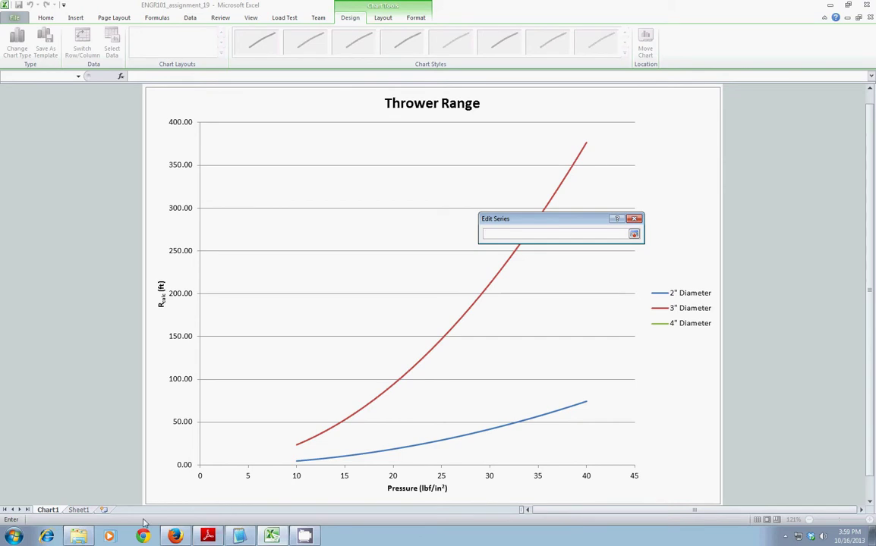
left_click(78, 510)
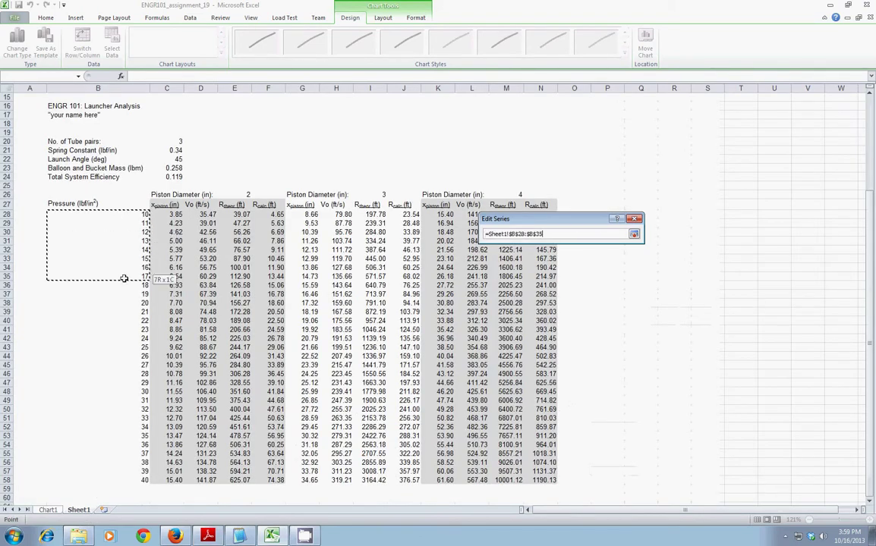
left_click_drag(124, 278, 129, 479)
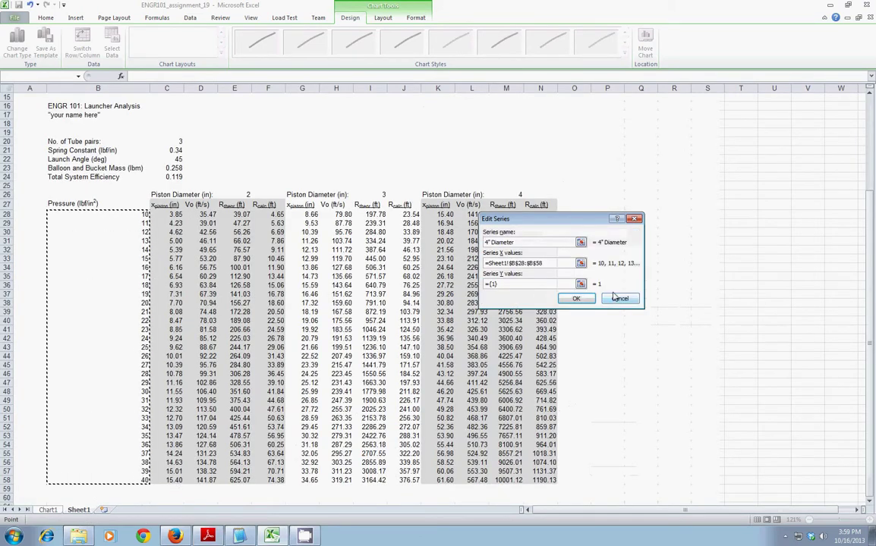
Set the 4" Diameter series' Y values to the calculated ranges in Sheet1 N28:N58 and accept the chart's data source
left_click(580, 284)
left_click_drag(538, 228, 655, 196)
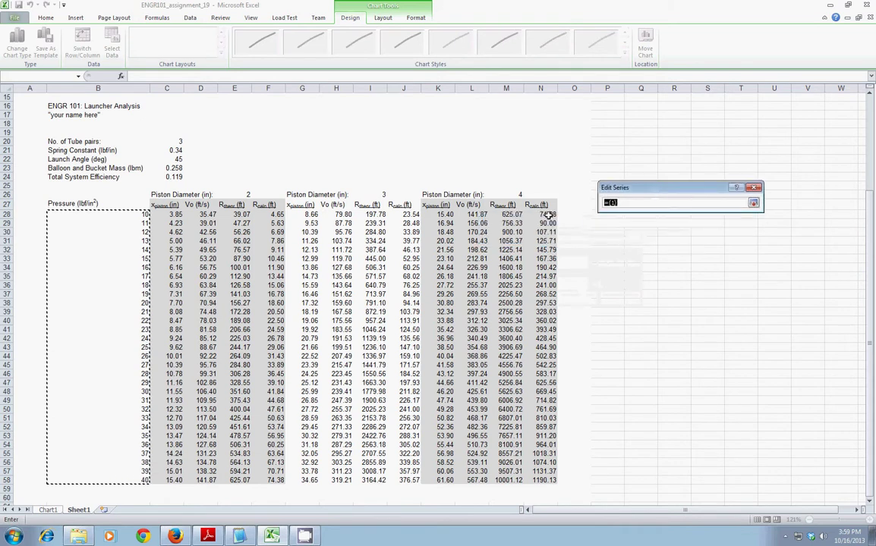
left_click_drag(548, 217, 555, 483)
key("Return")
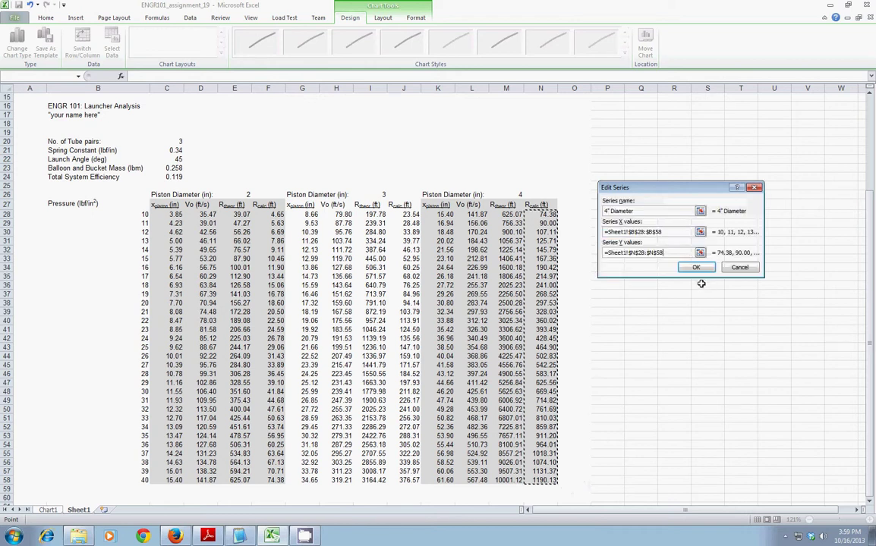
left_click(697, 271)
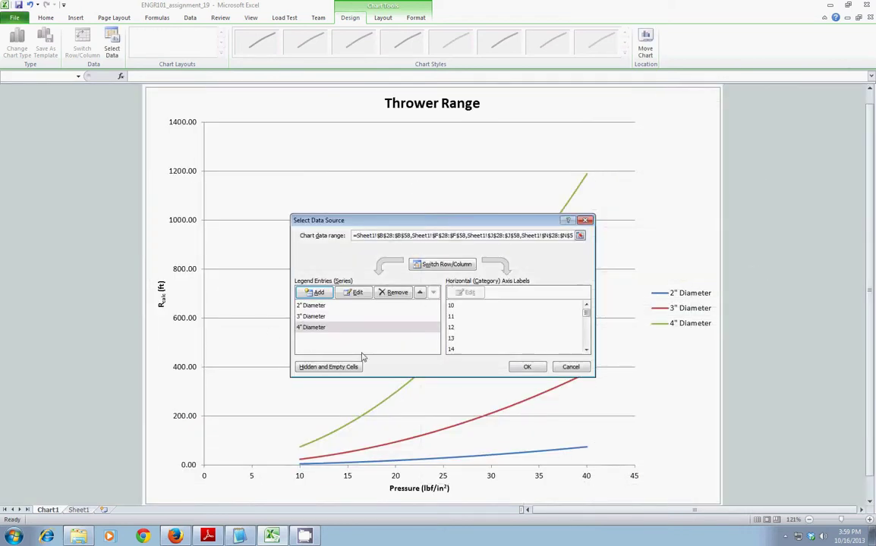
left_click(525, 367)
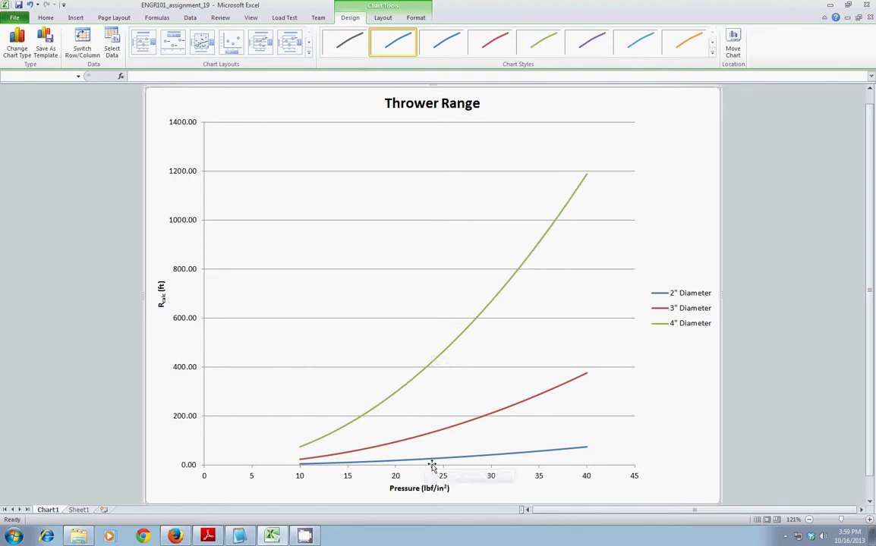
mouse_move(434, 465)
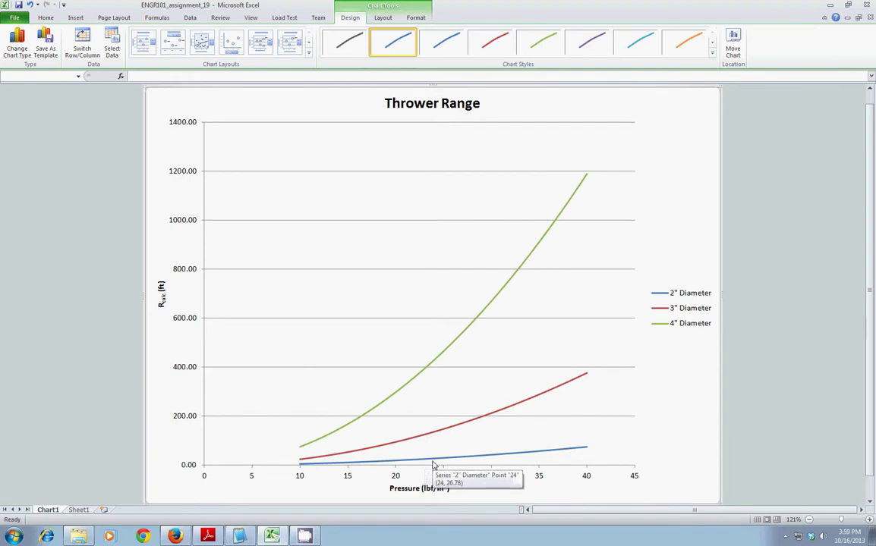
mouse_move(494, 302)
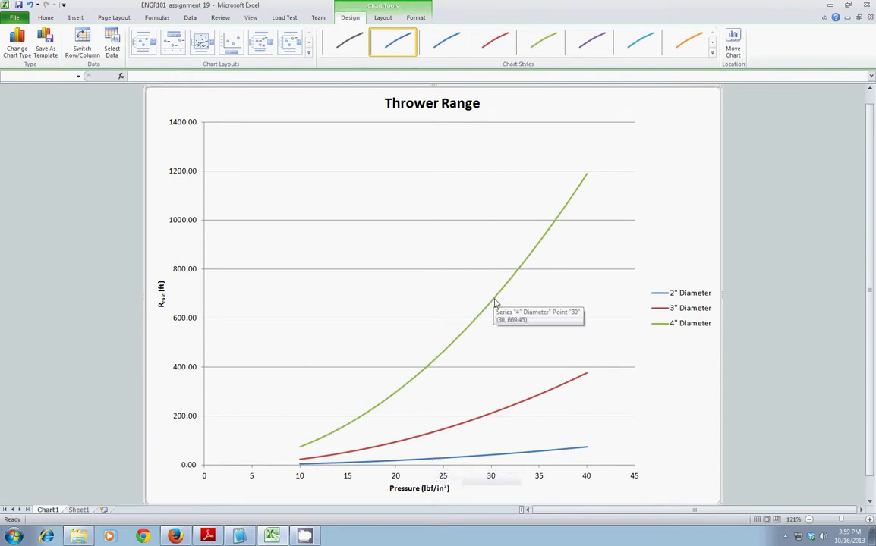
double_click(494, 302)
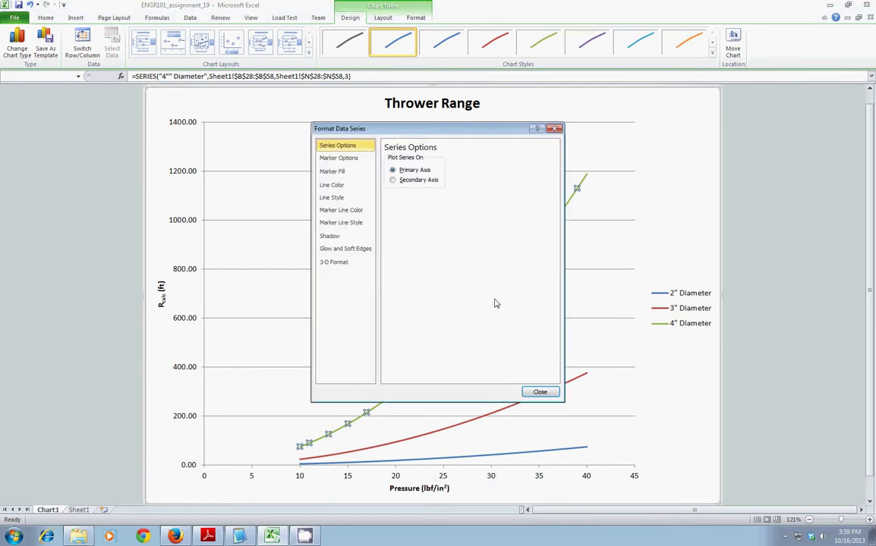
left_click(539, 392)
left_click(516, 310)
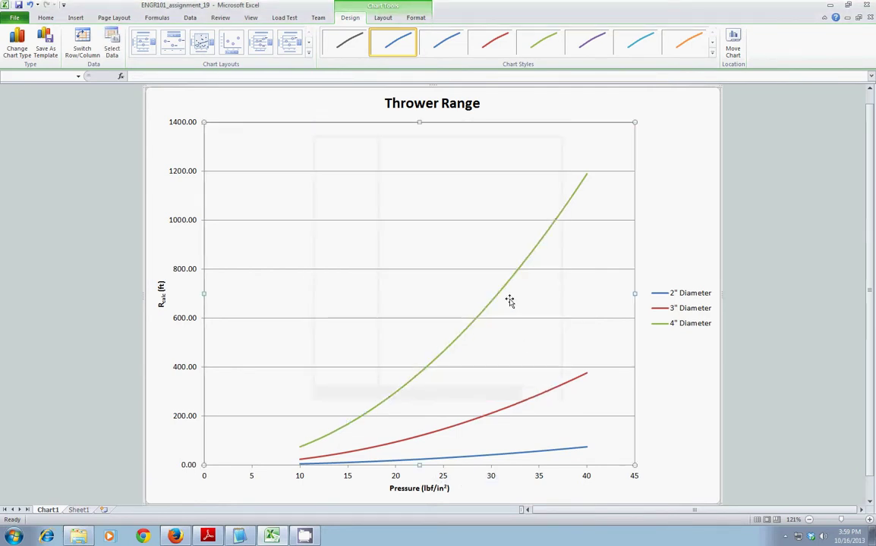
Format the 4" Diameter curve with a solid line colored black
left_click(500, 297)
right_click(501, 297)
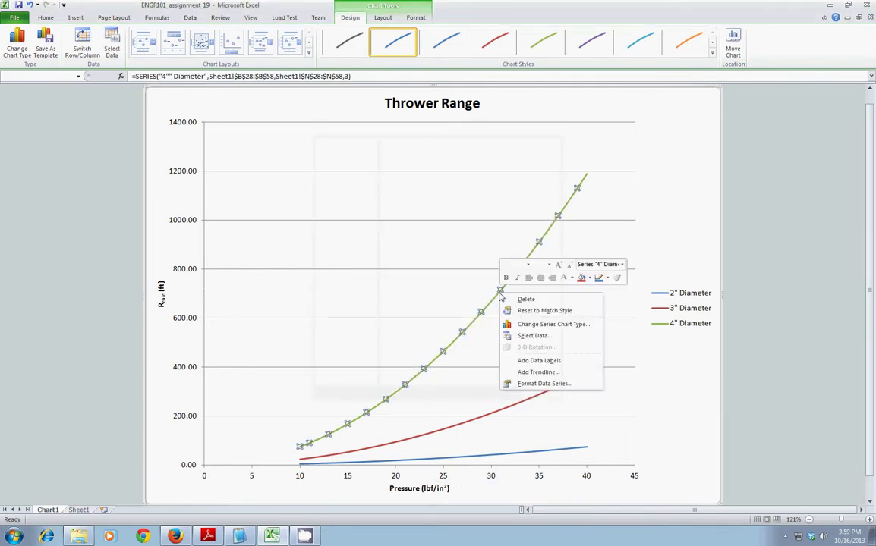
left_click(544, 383)
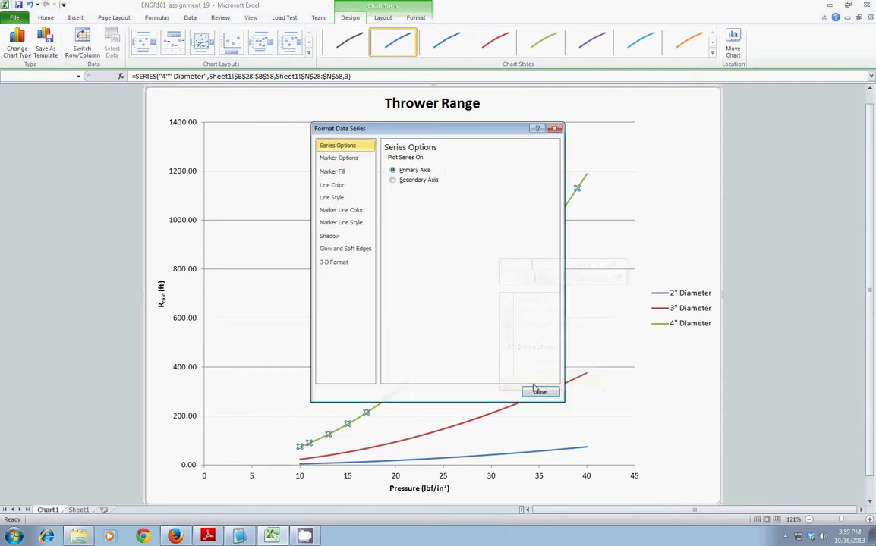
left_click_drag(380, 127, 204, 105)
left_click(161, 135)
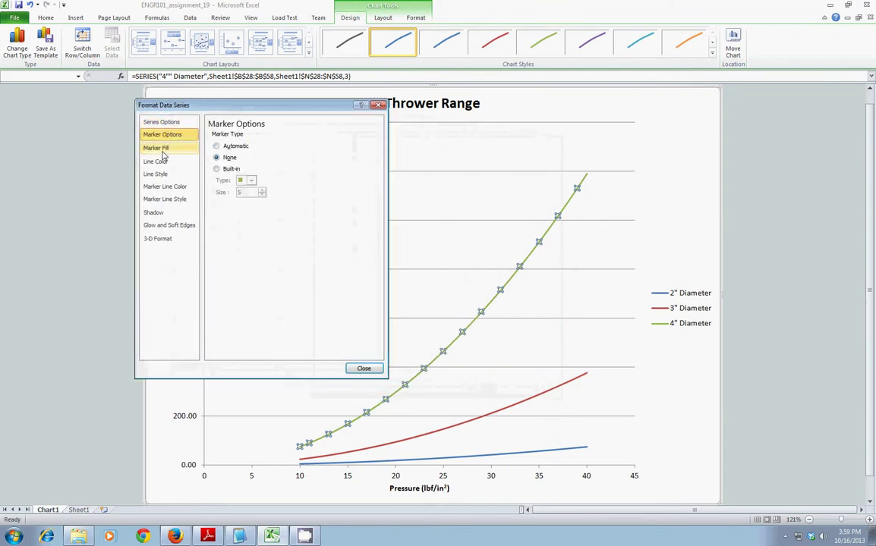
left_click(158, 162)
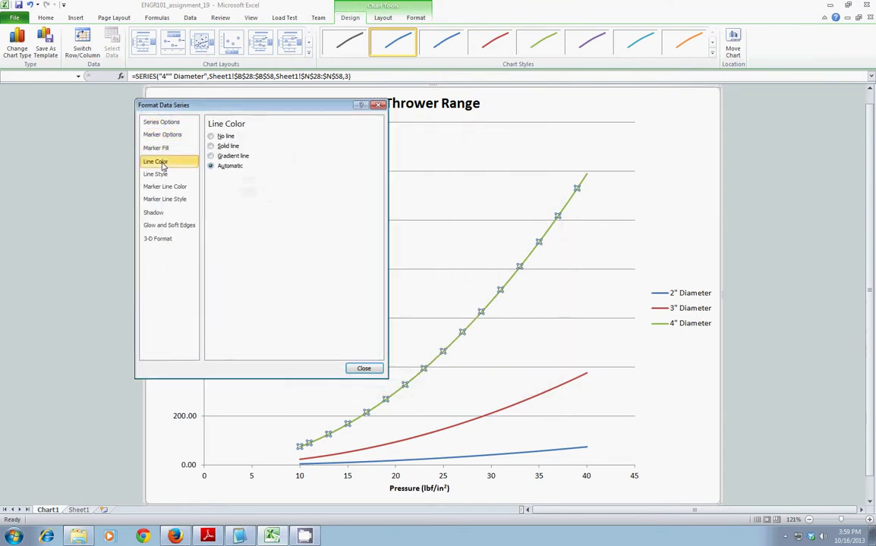
left_click(228, 148)
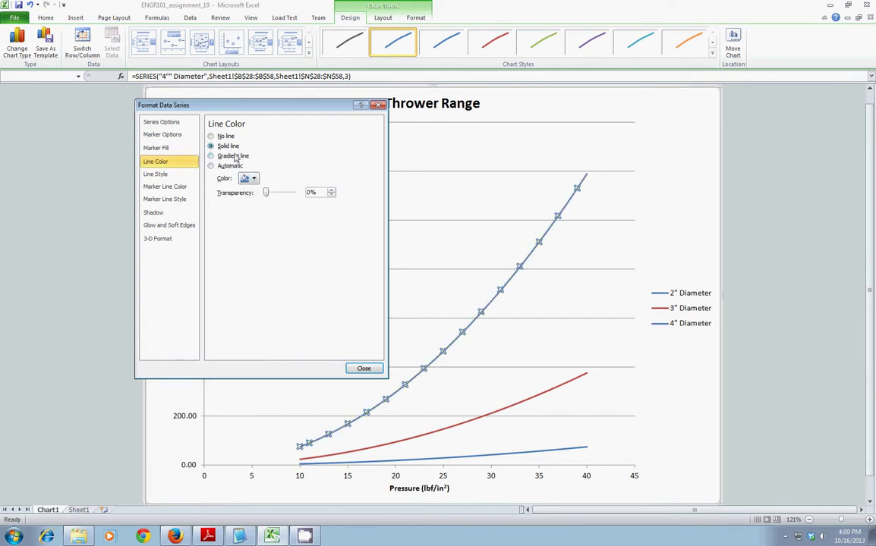
left_click(255, 180)
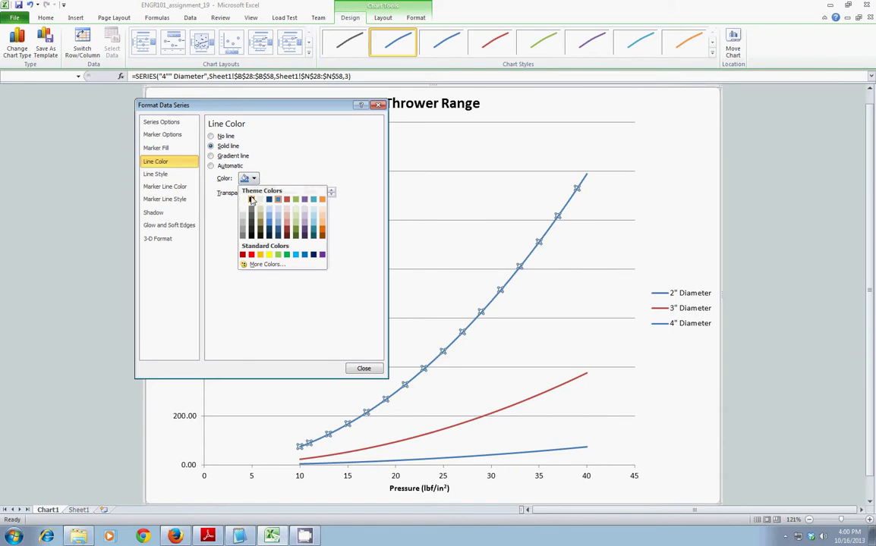
left_click(252, 201)
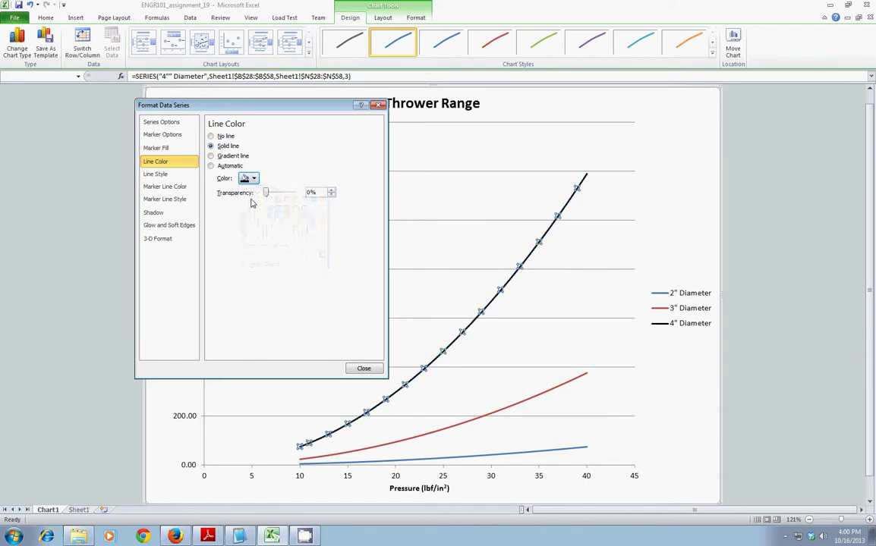
Give the 4" Diameter curve a dashed line style with the Double compound type and finish formatting the series
left_click(155, 175)
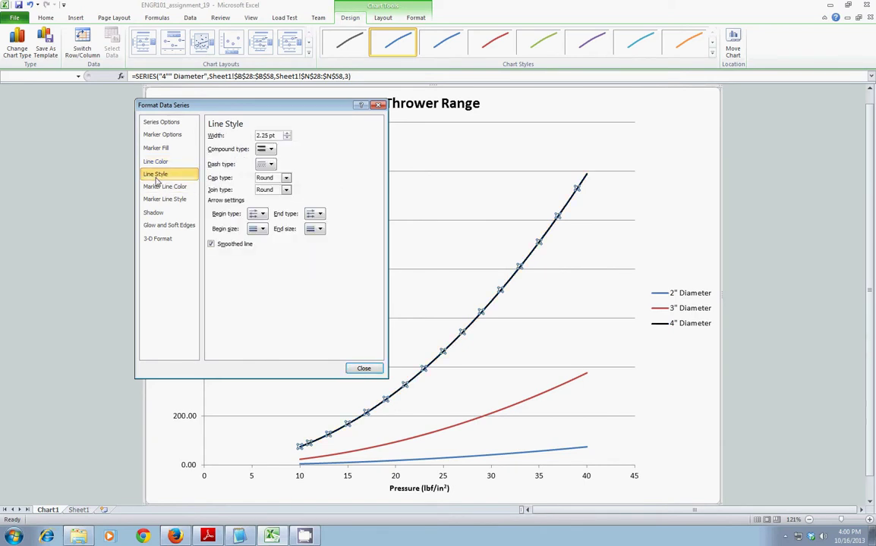
left_click(272, 166)
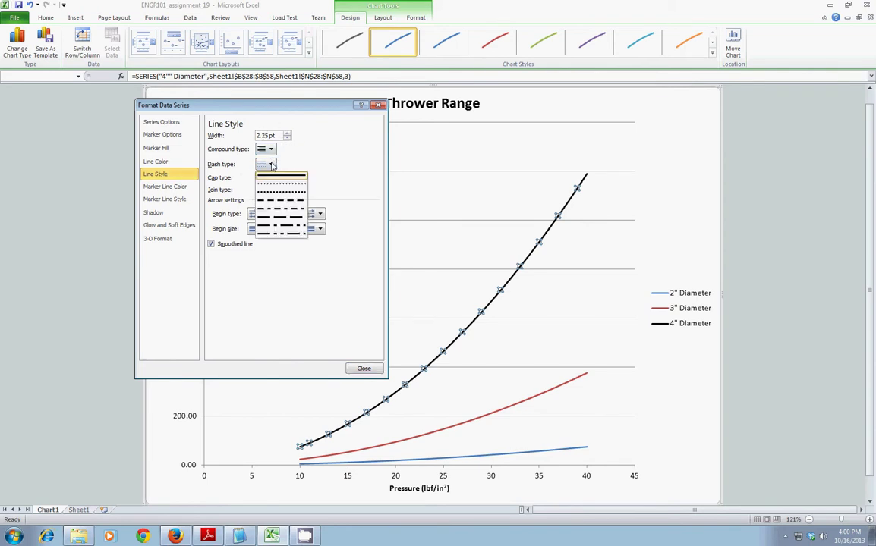
left_click(278, 201)
left_click(269, 149)
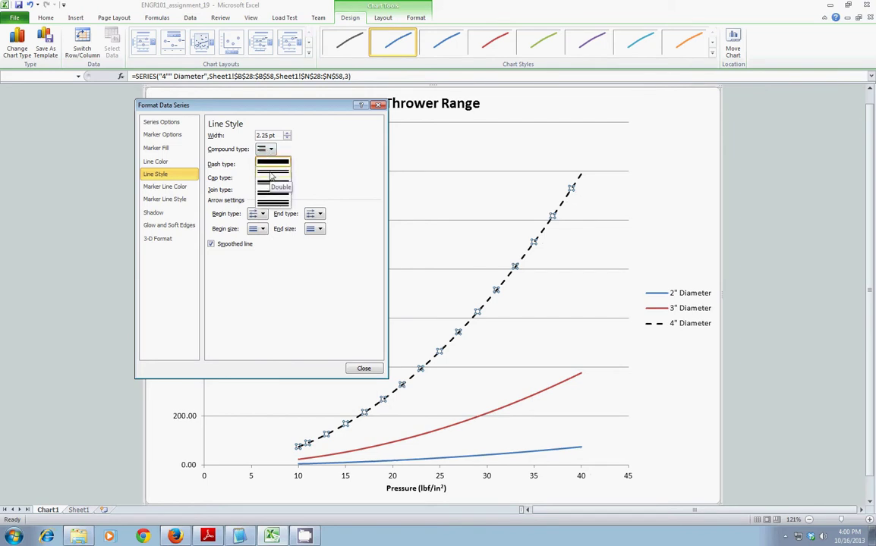
left_click(272, 176)
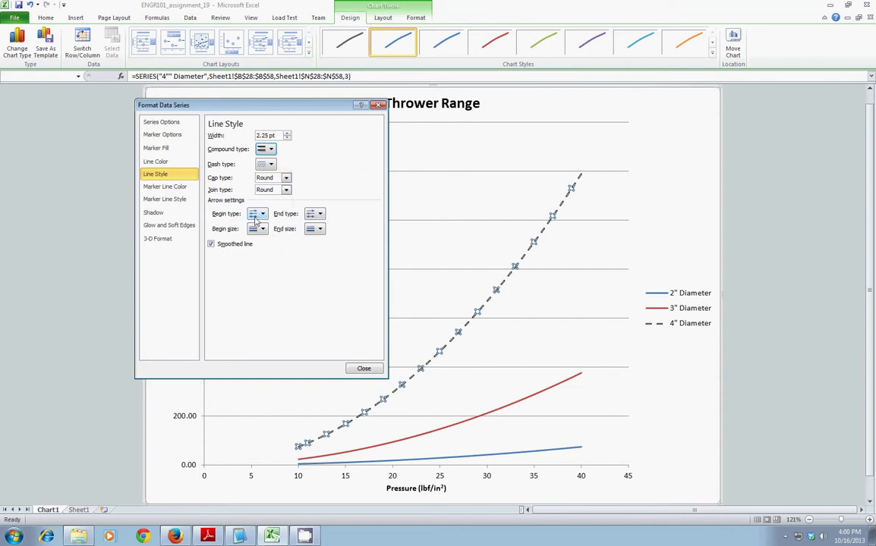
left_click(186, 192)
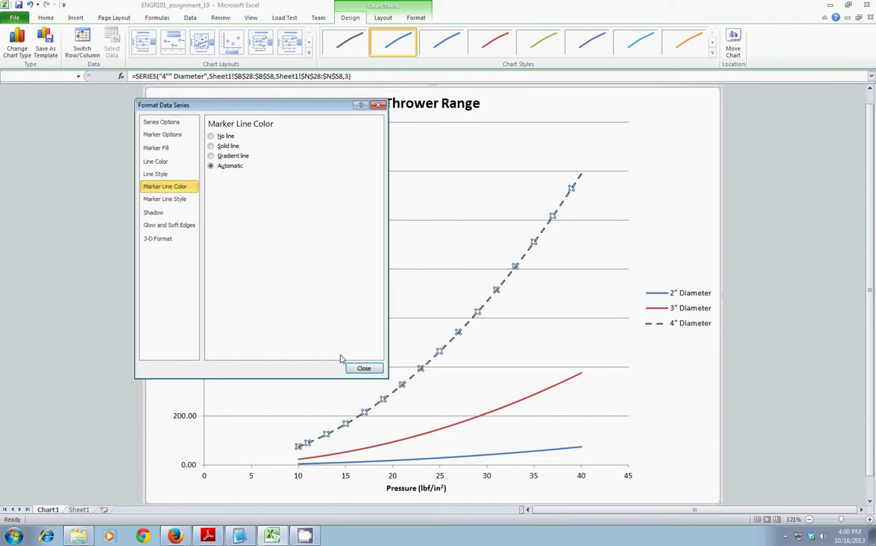
left_click(364, 369)
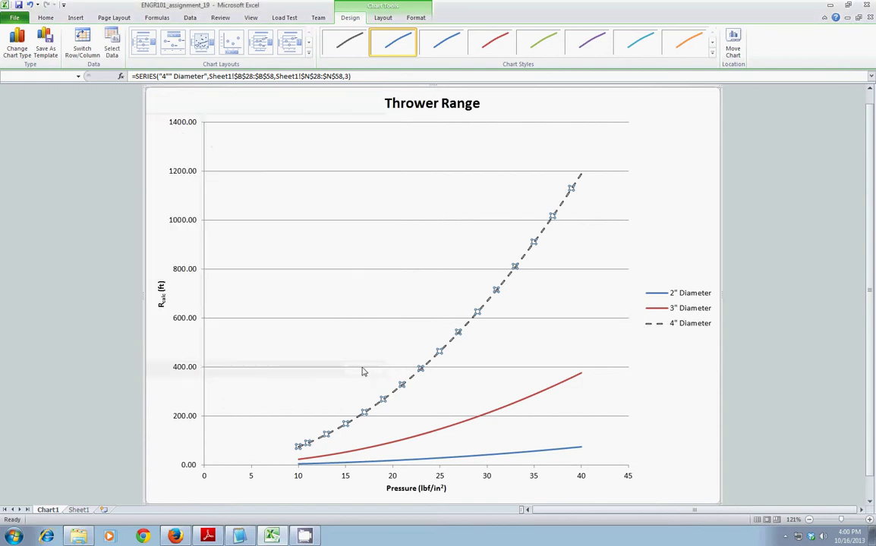
Fix the horizontal pressure axis to a minimum of 10 and a maximum of 40
right_click(300, 480)
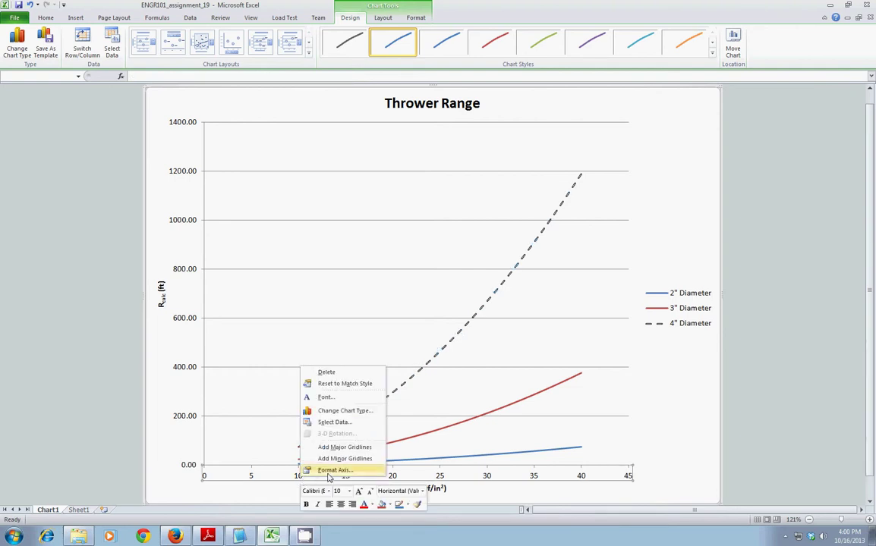
key("Escape")
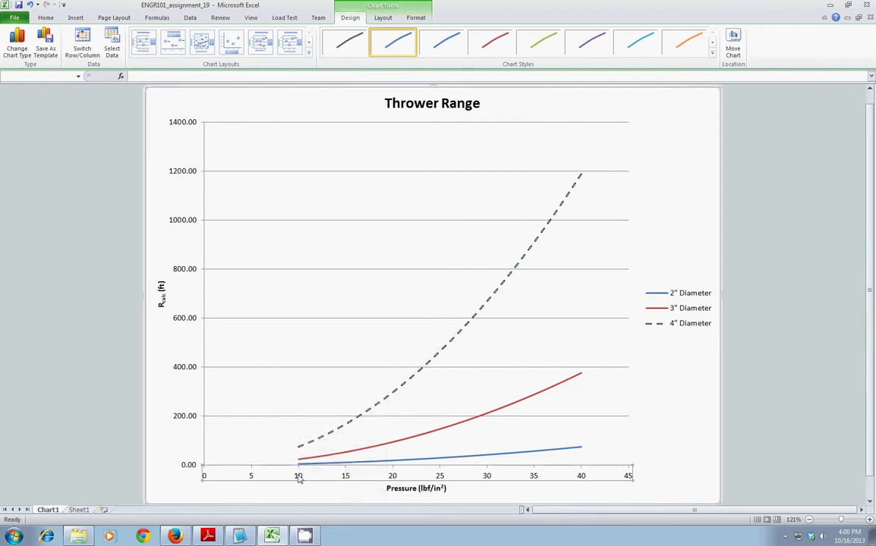
double_click(300, 478)
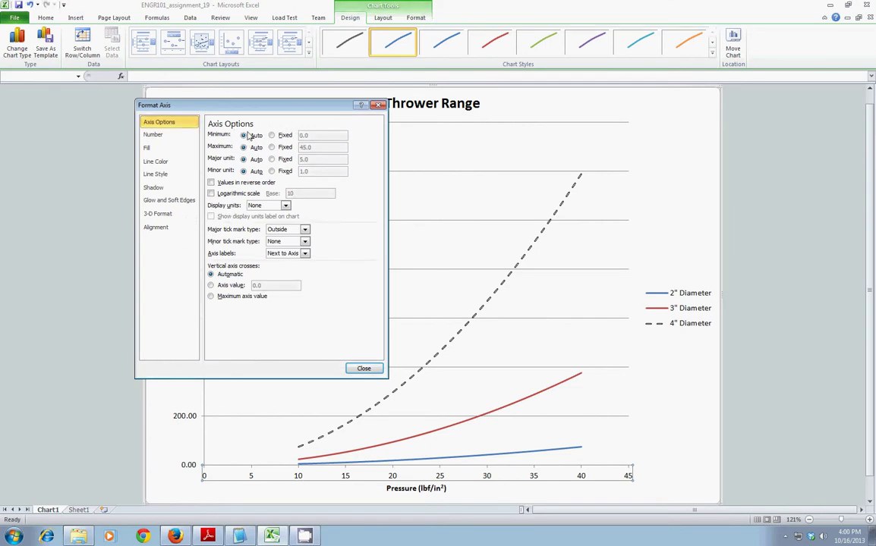
left_click(285, 136)
left_click(286, 148)
left_click_drag(318, 135, 303, 136)
type("10")
left_click_drag(313, 147, 297, 148)
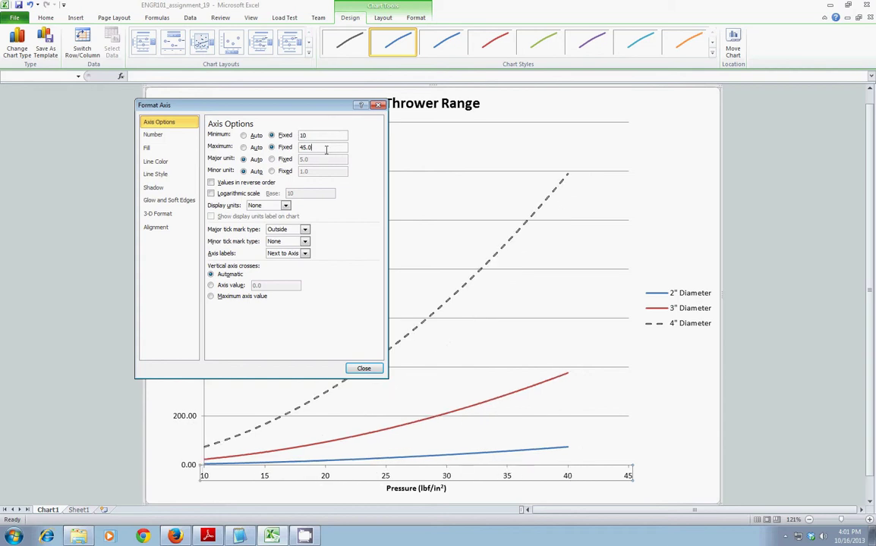
type("40")
left_click(364, 369)
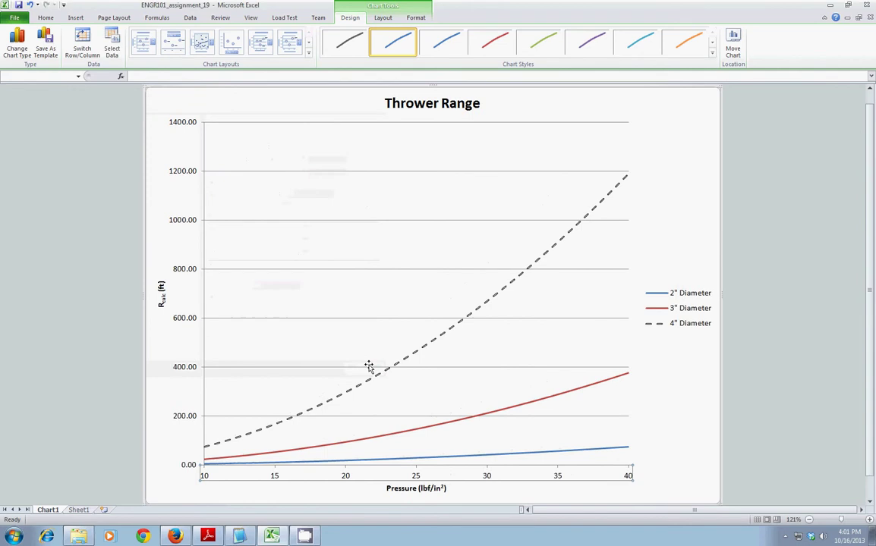
Format the vertical range axis numbers with 0 decimal places
right_click(183, 274)
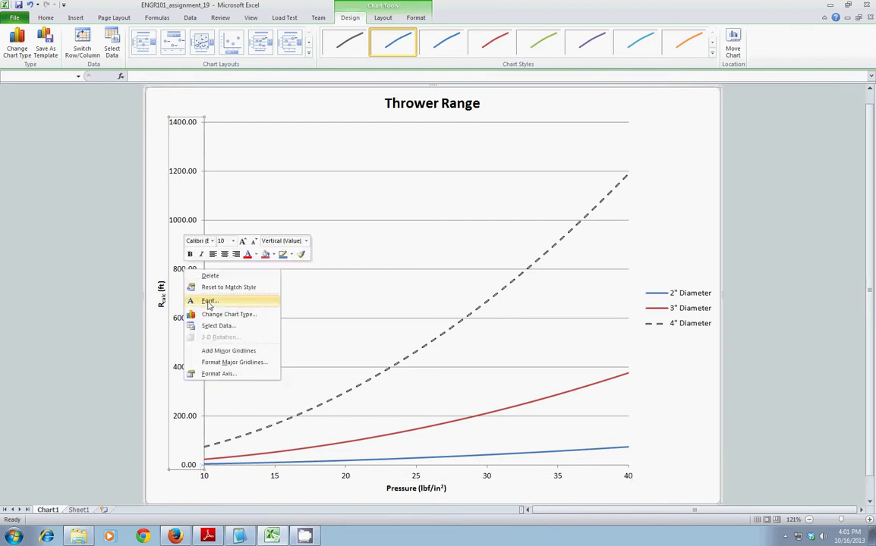
left_click(221, 375)
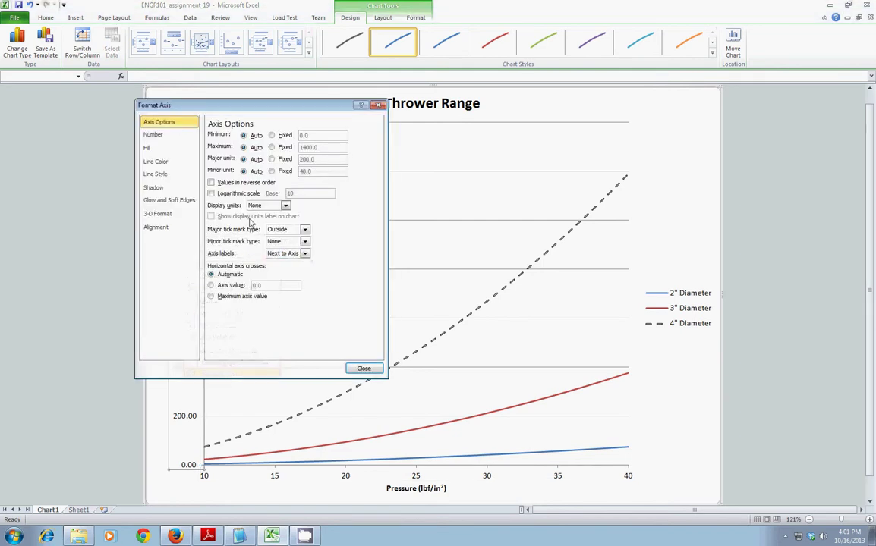
left_click_drag(274, 107, 381, 167)
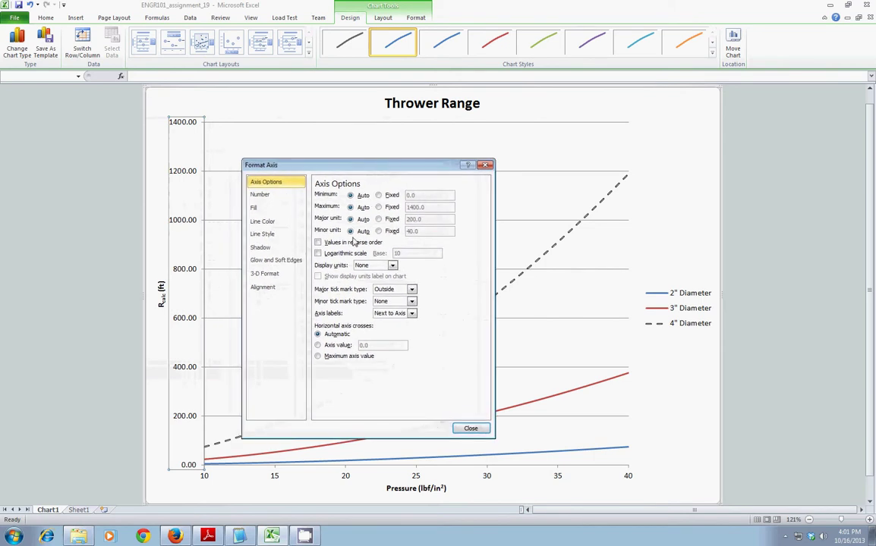
left_click(261, 195)
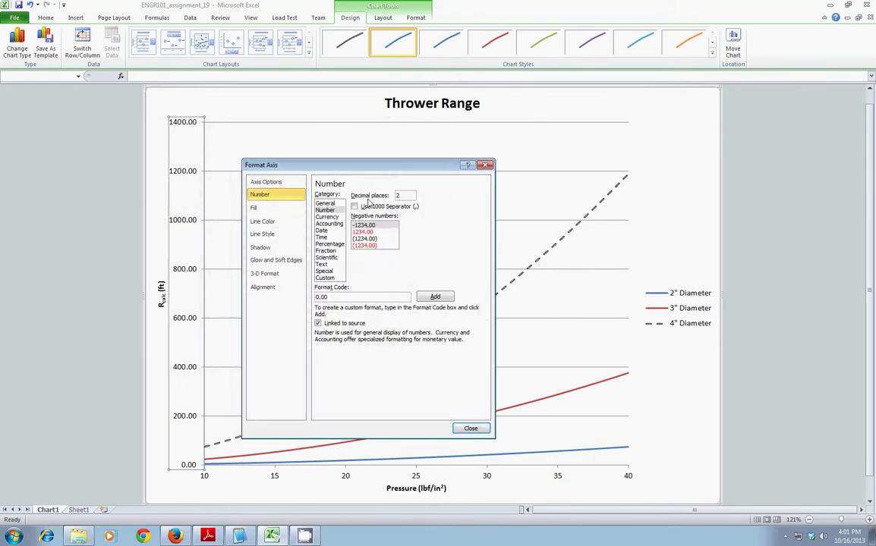
double_click(398, 196)
type("0")
left_click(468, 430)
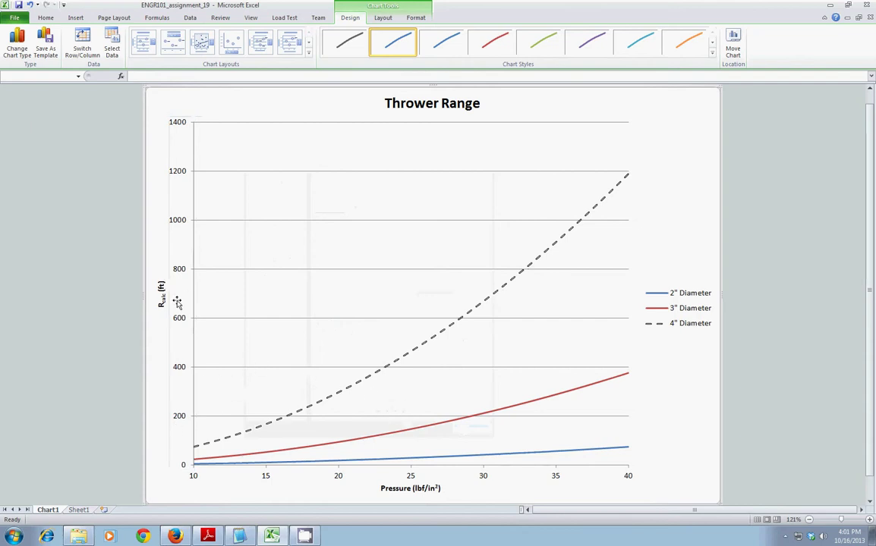
double_click(339, 478)
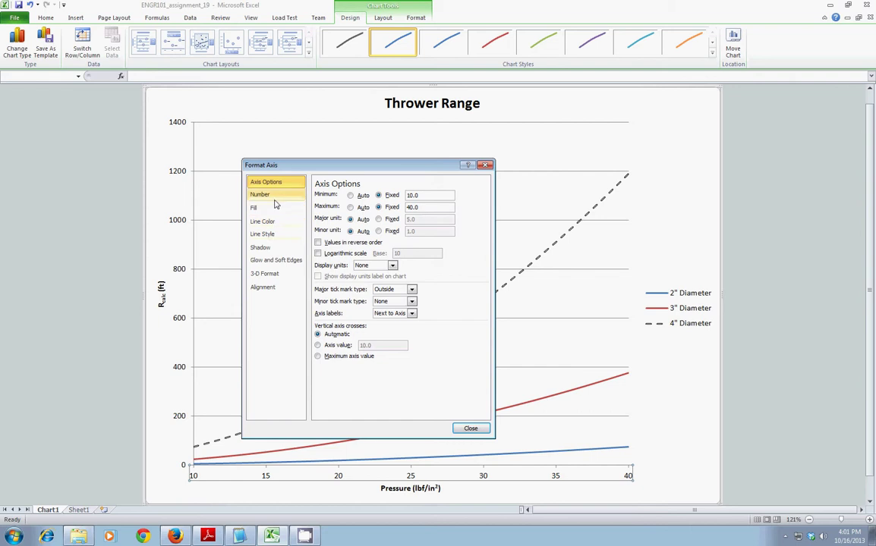
left_click(471, 428)
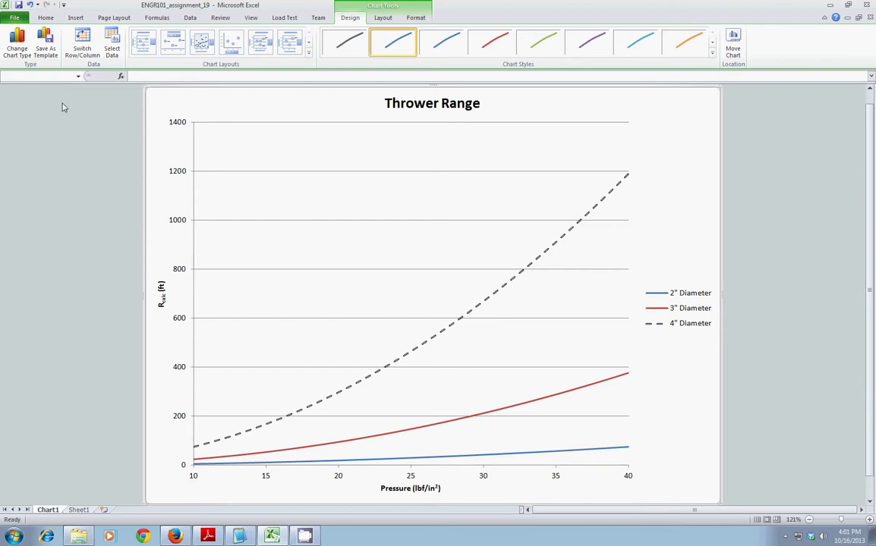
Set the font size of all the text in the chart to 20
left_click(47, 18)
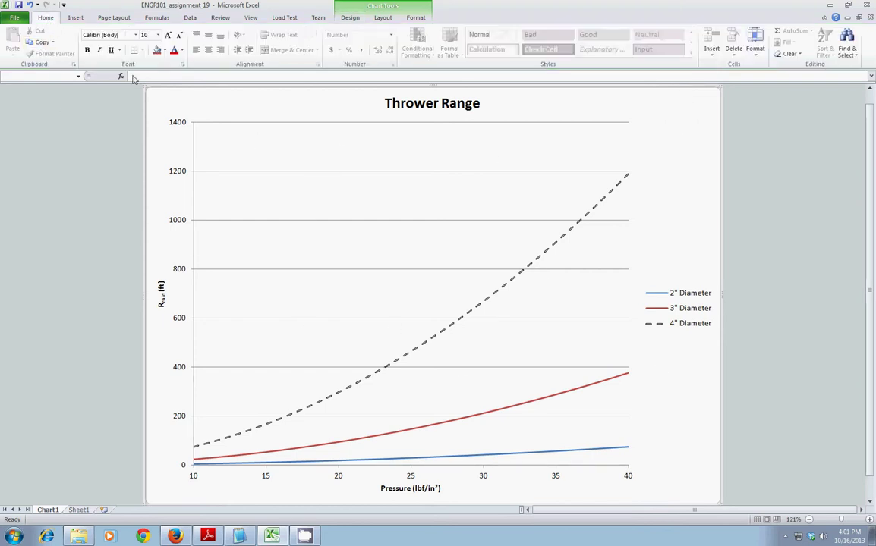
left_click(158, 36)
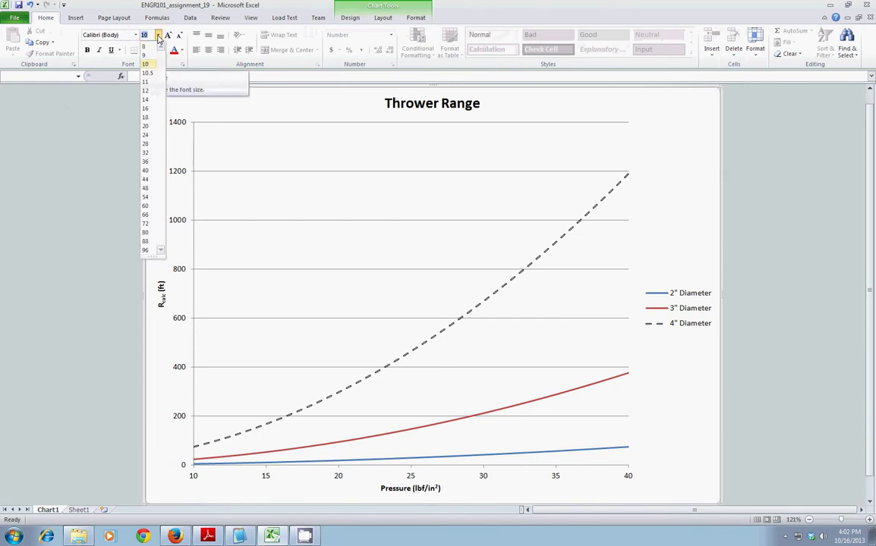
left_click(146, 135)
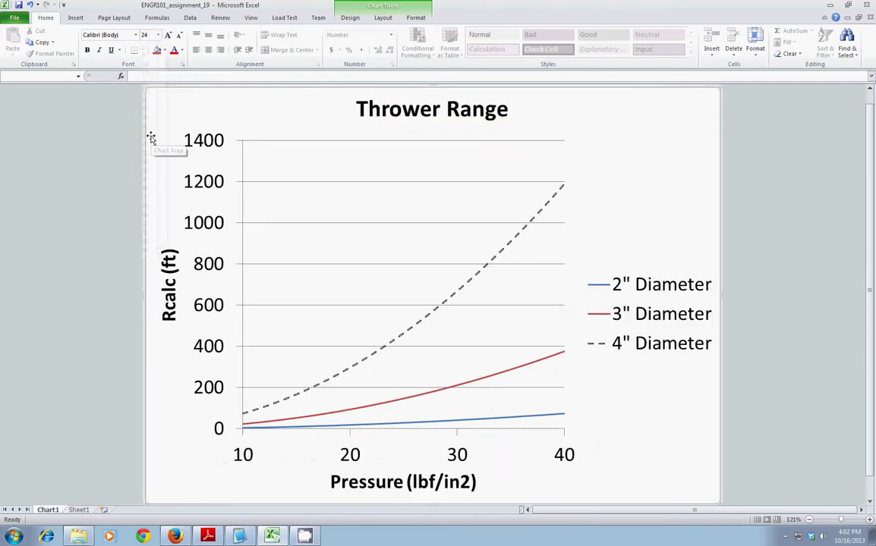
left_click(157, 35)
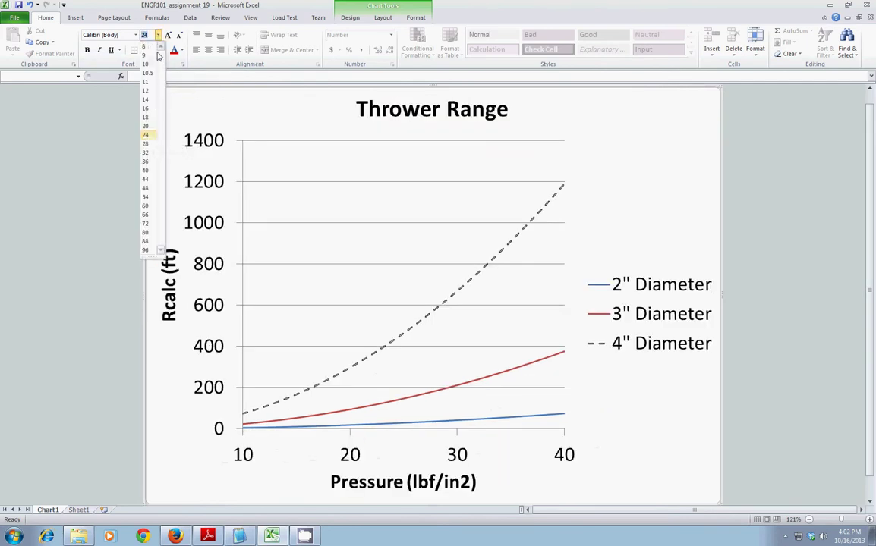
left_click(146, 127)
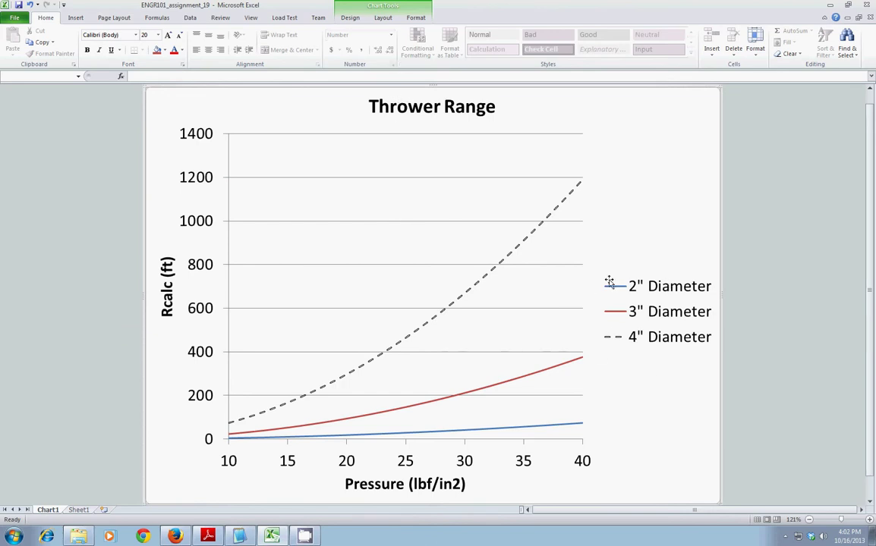
Overlay the legend on the chart without resizing the plot and move it to the empty area above the curves, near the vertical axis
left_click(376, 21)
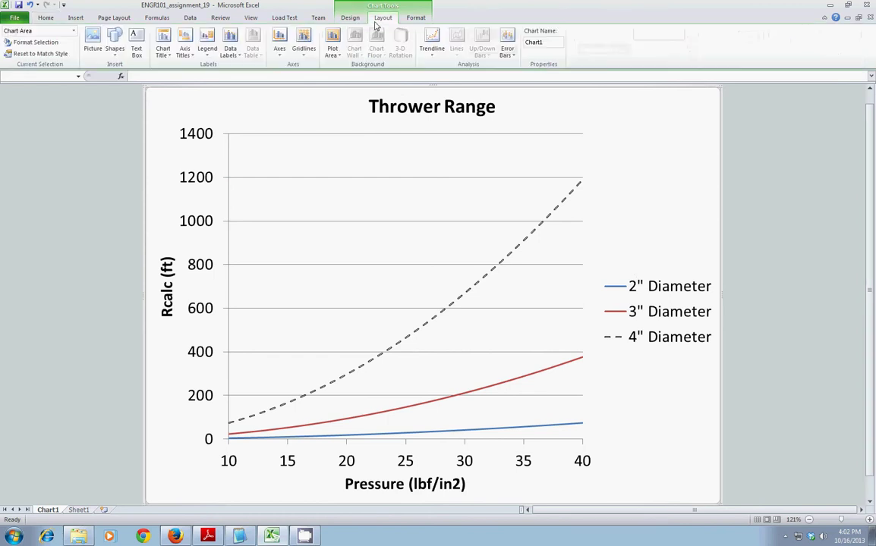
left_click(205, 50)
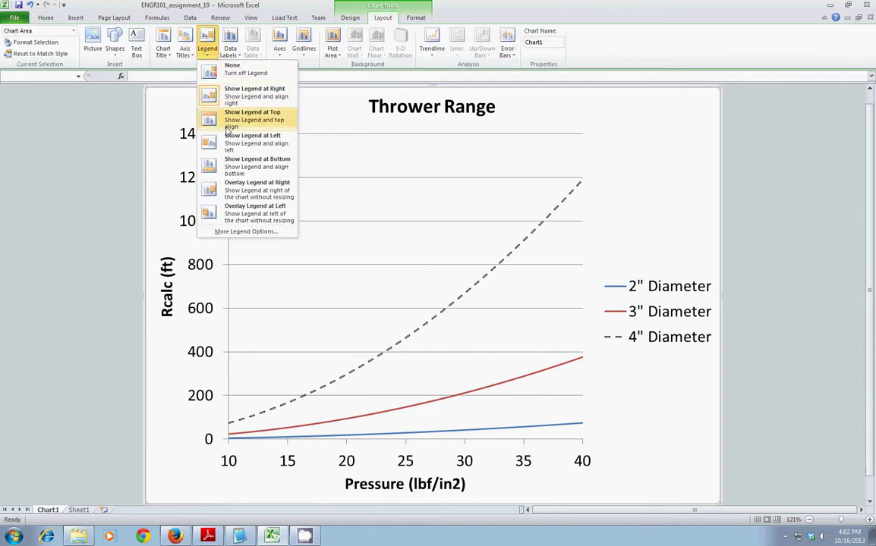
left_click(243, 191)
left_click(646, 291)
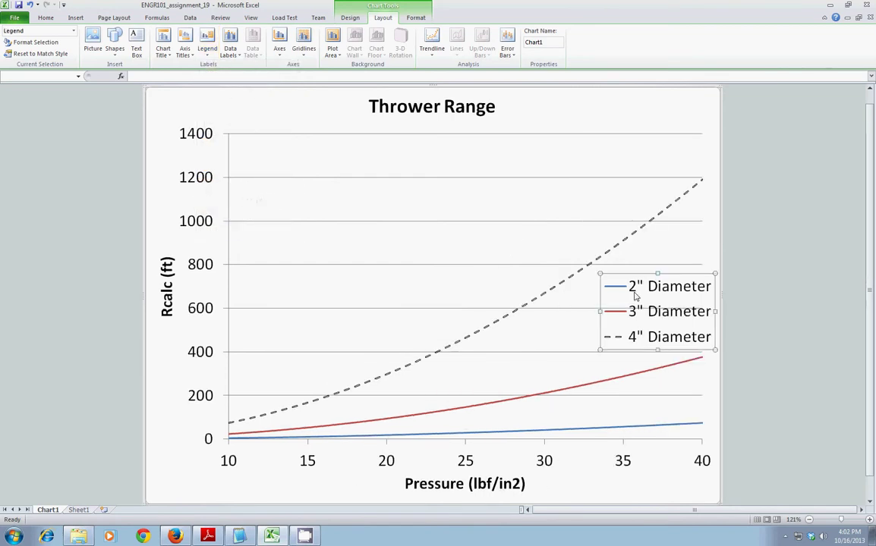
left_click_drag(642, 274, 453, 246)
left_click_drag(307, 221, 315, 233)
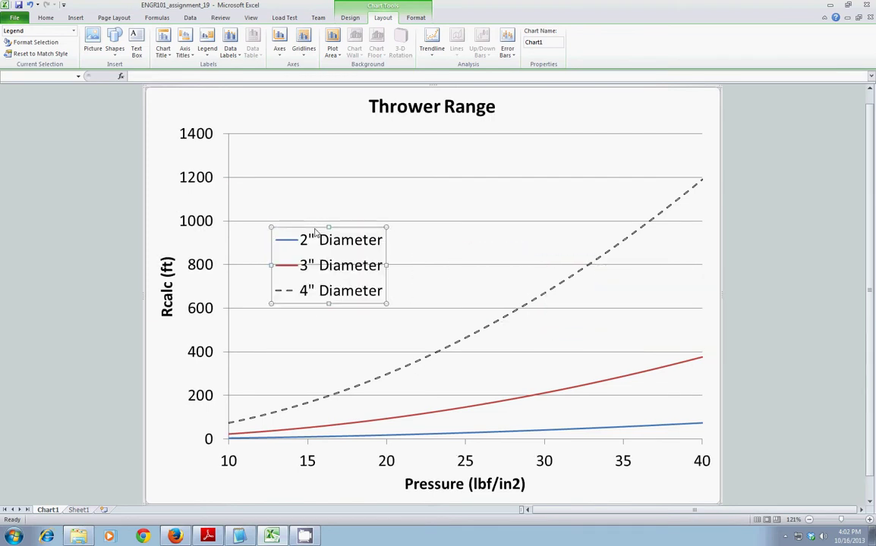
Format the legend with a solid white fill
right_click(315, 233)
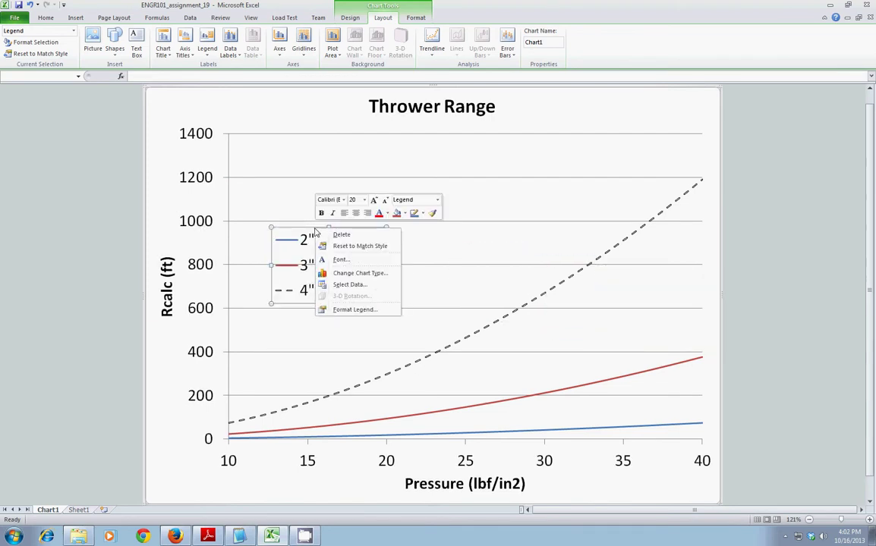
left_click(356, 308)
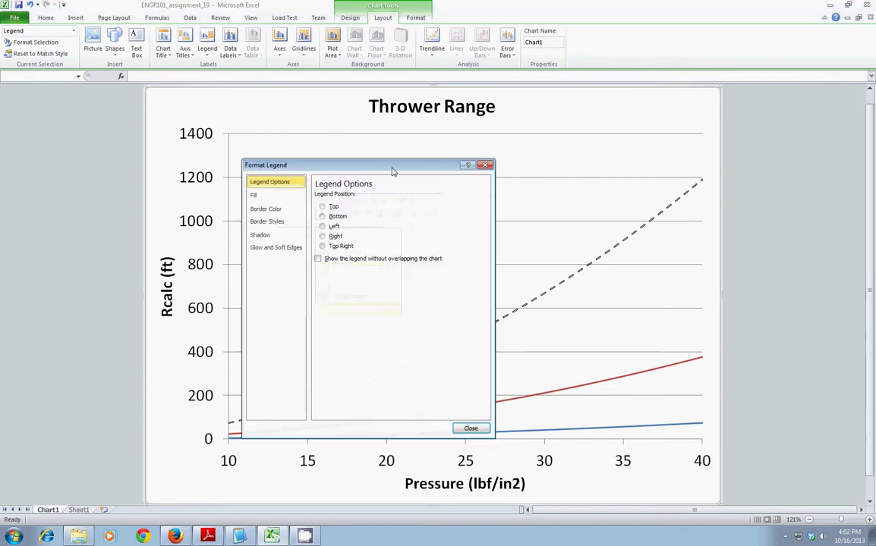
left_click_drag(392, 172, 578, 128)
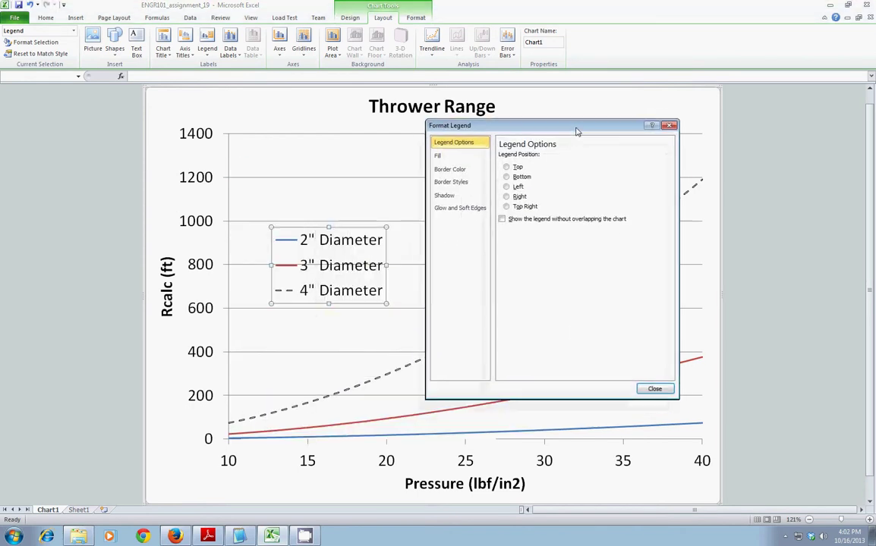
left_click(441, 153)
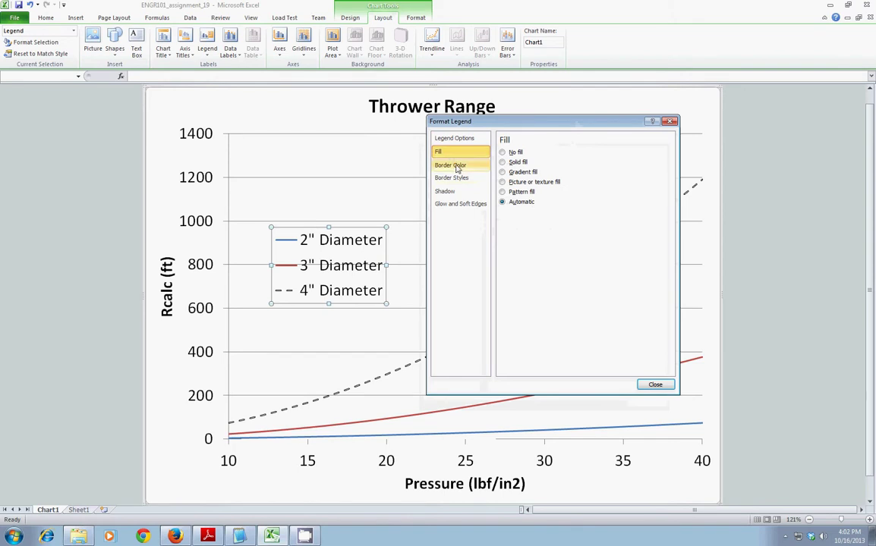
left_click(503, 161)
left_click(545, 225)
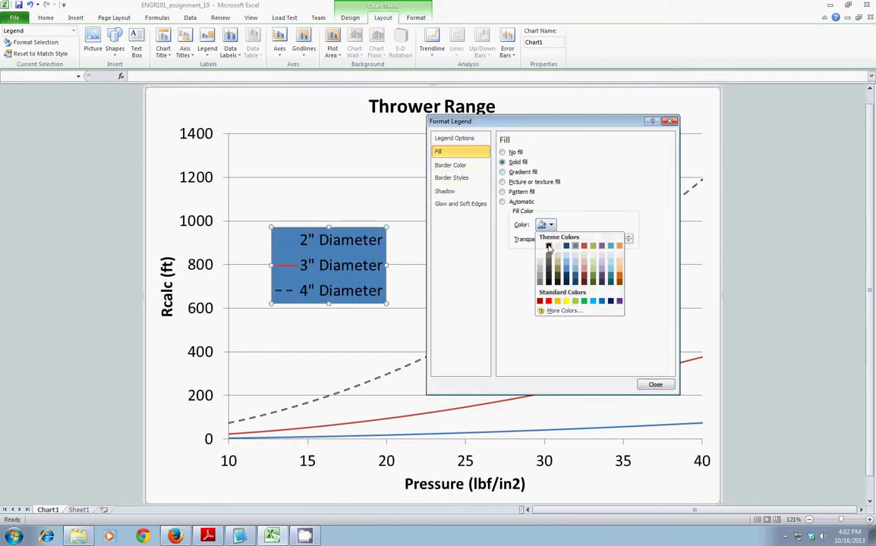
left_click(548, 247)
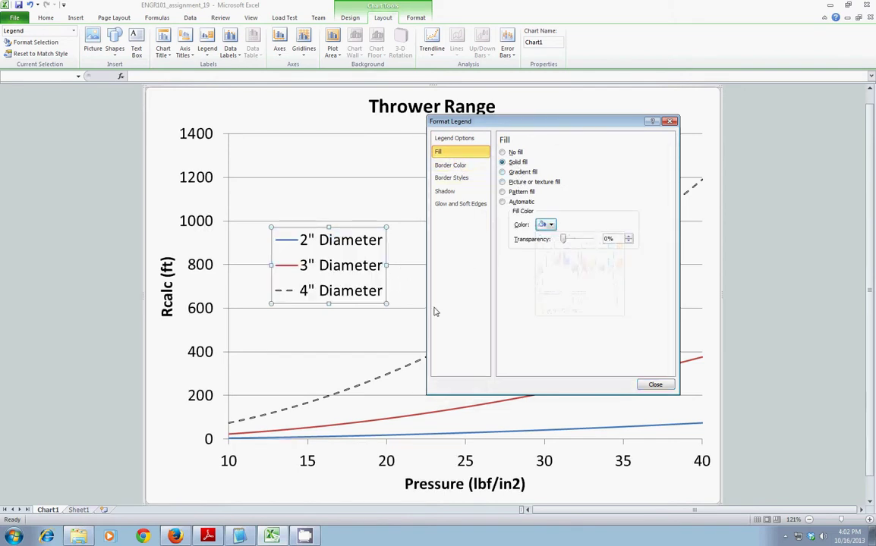
Give the legend a solid black border line and finish formatting it
left_click(450, 165)
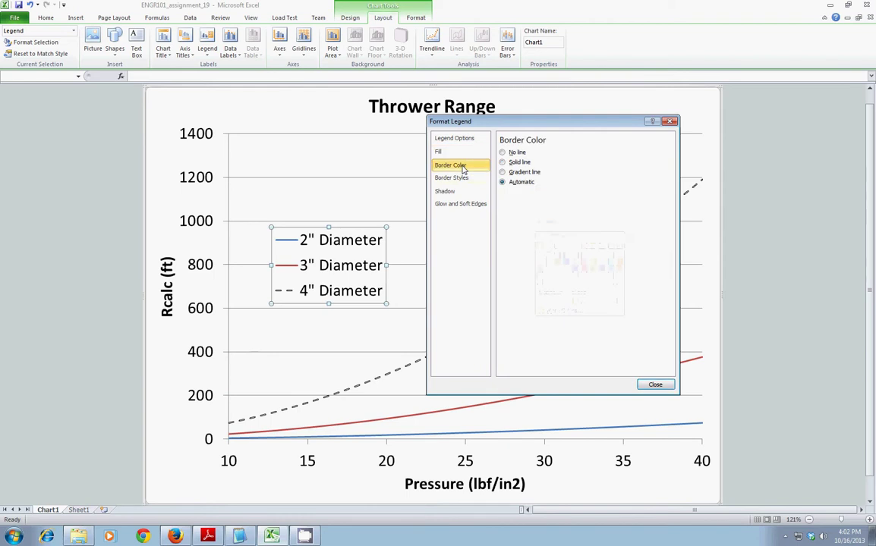
left_click(504, 163)
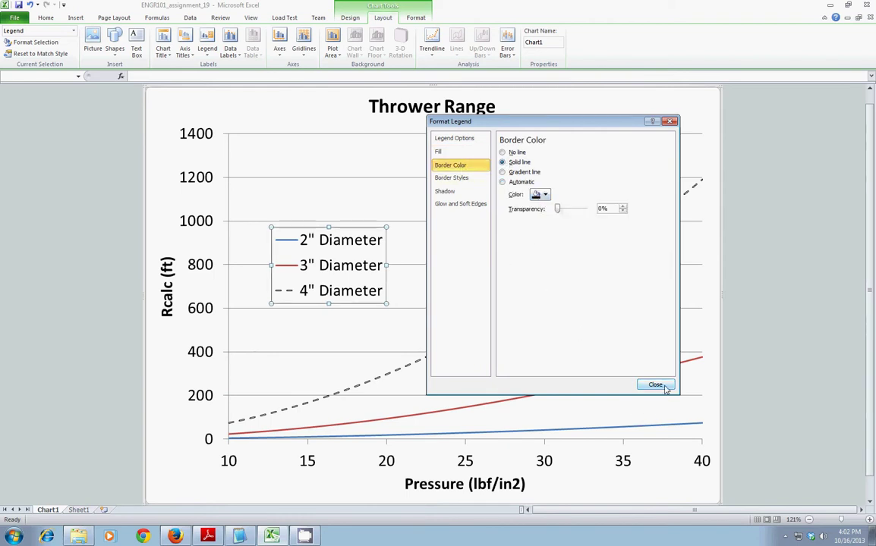
left_click(451, 178)
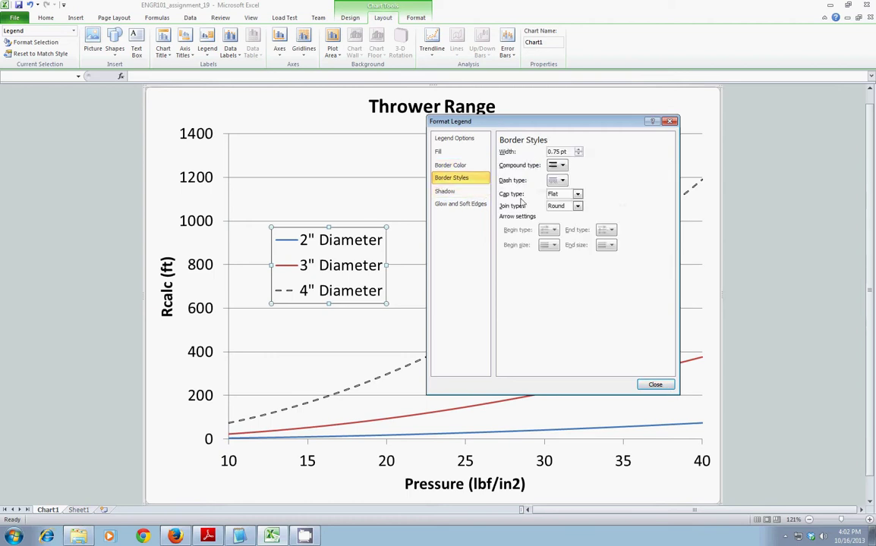
left_click(652, 385)
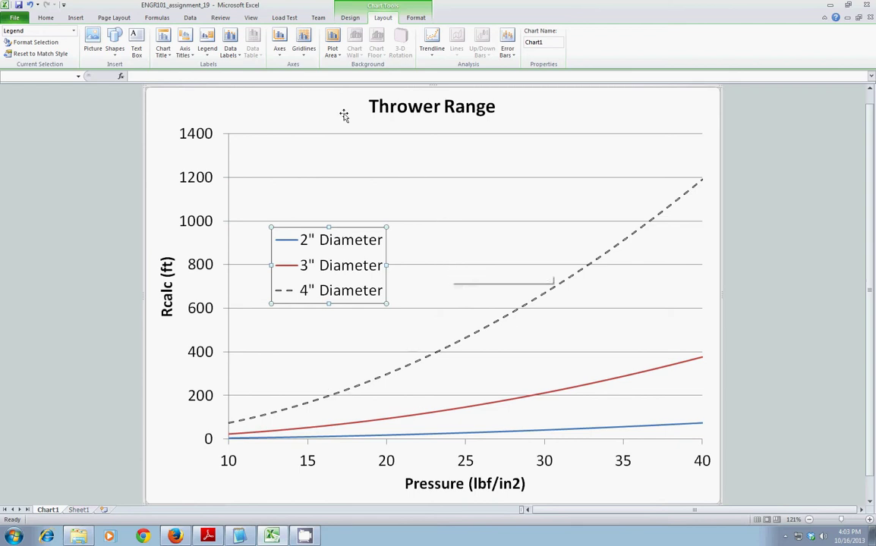
Delete the major horizontal gridlines from the chart
left_click(279, 56)
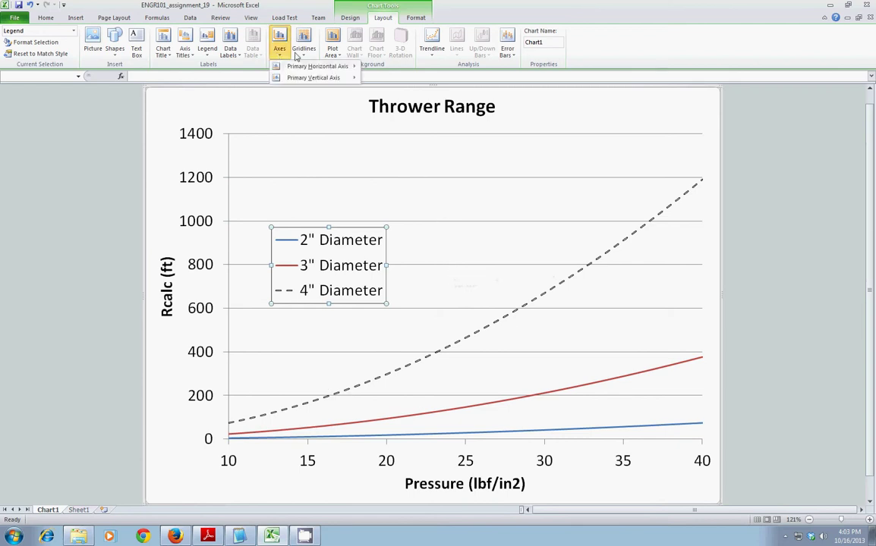
left_click(301, 54)
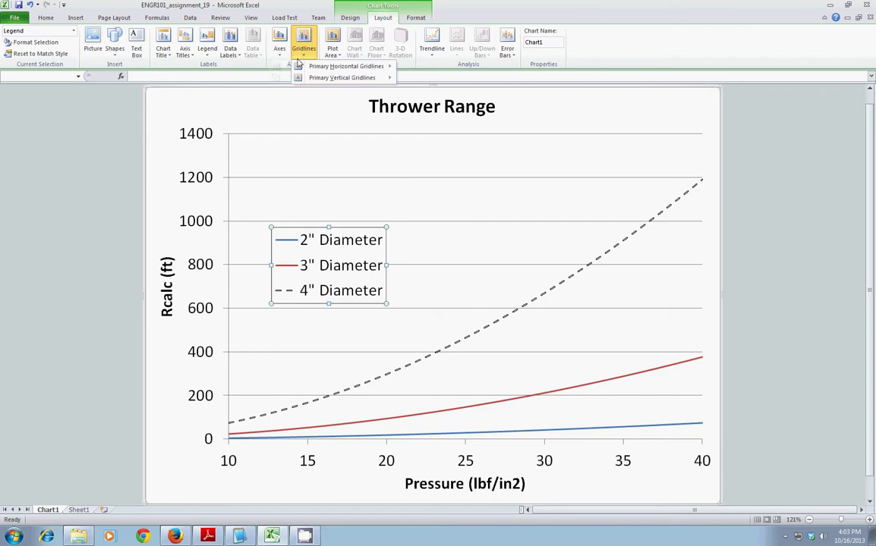
left_click(305, 114)
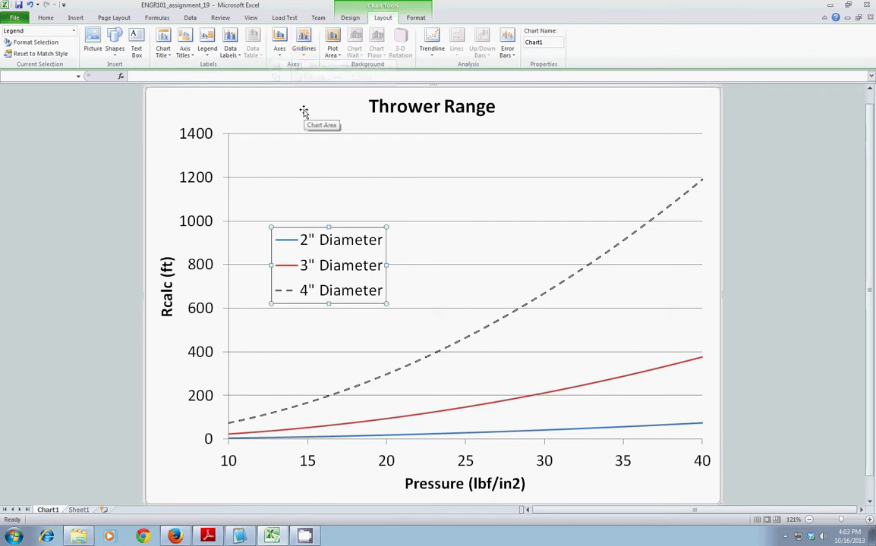
left_click(449, 178)
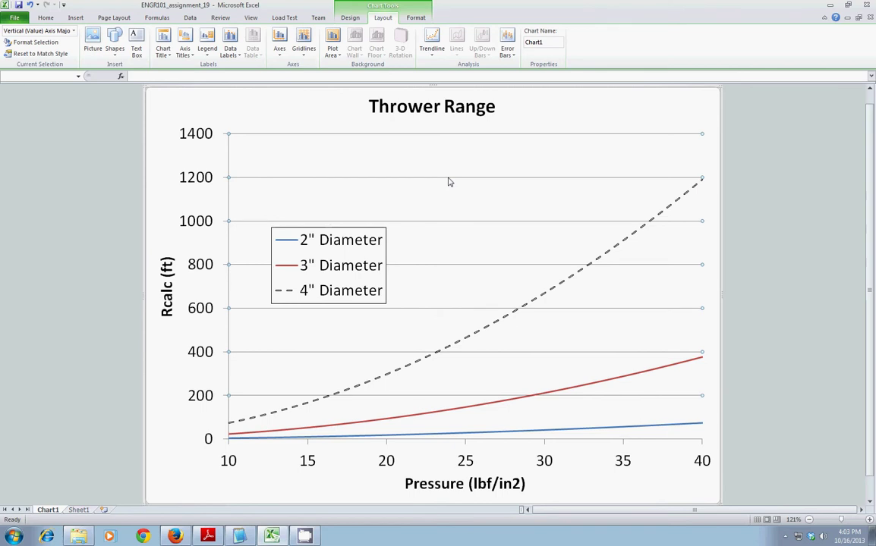
key("Delete")
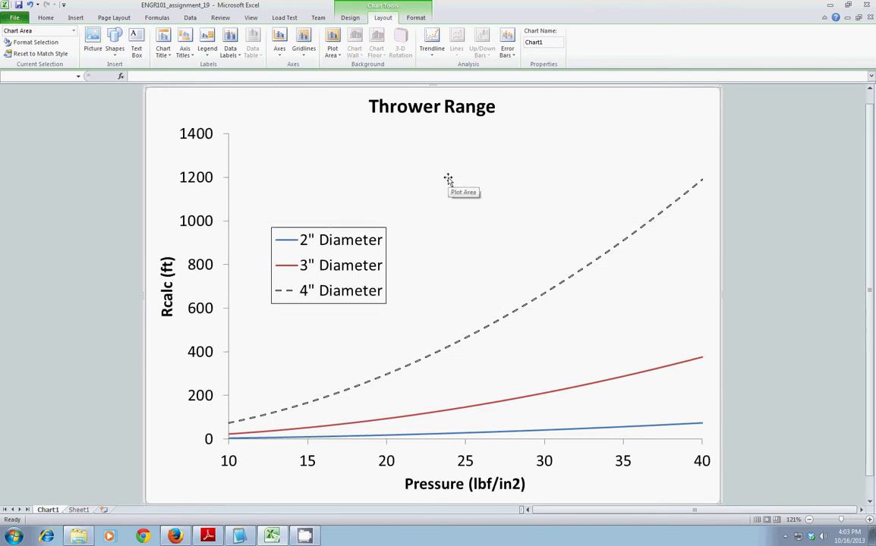
Format the chart area with a solid border line
right_click(264, 136)
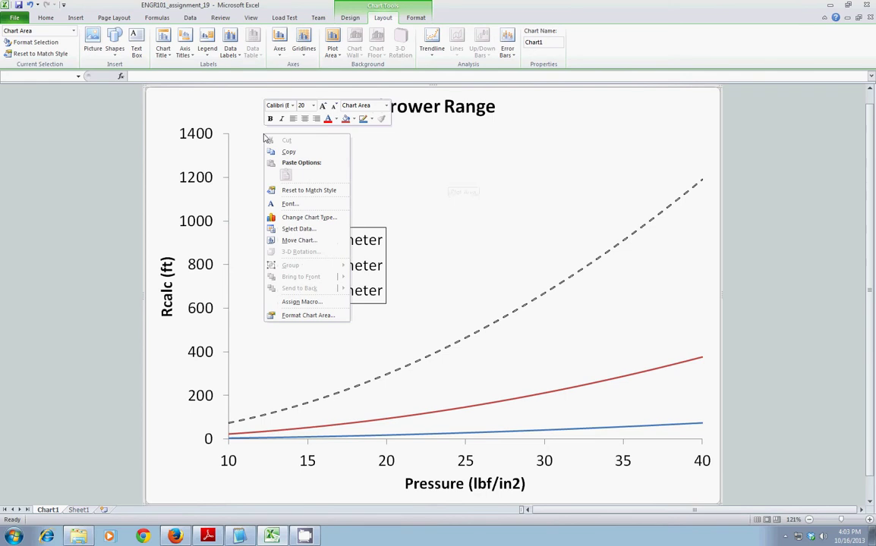
left_click(307, 316)
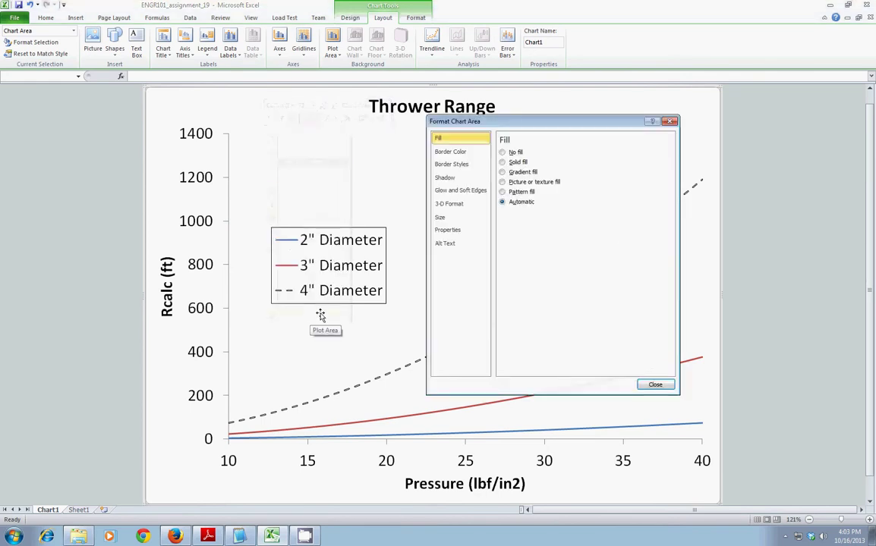
left_click(465, 151)
left_click(517, 164)
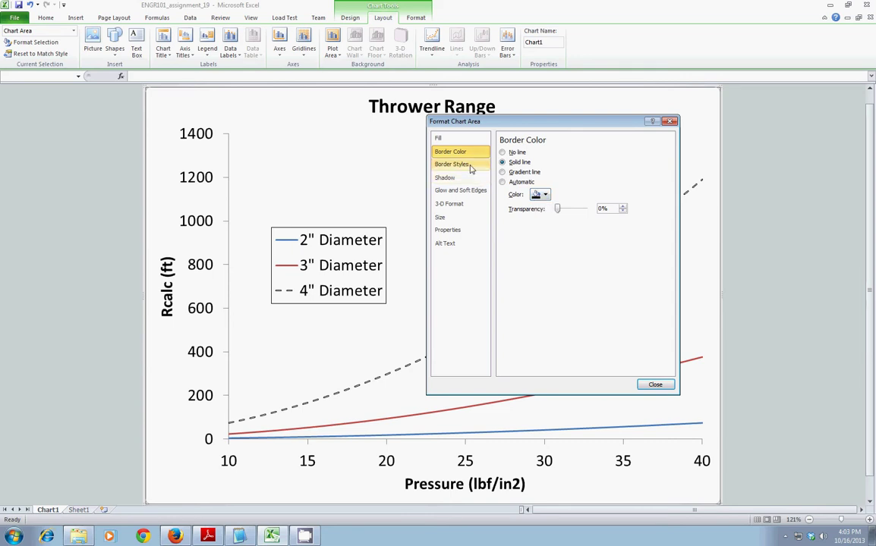
left_click(655, 384)
left_click(429, 201)
left_click(323, 117)
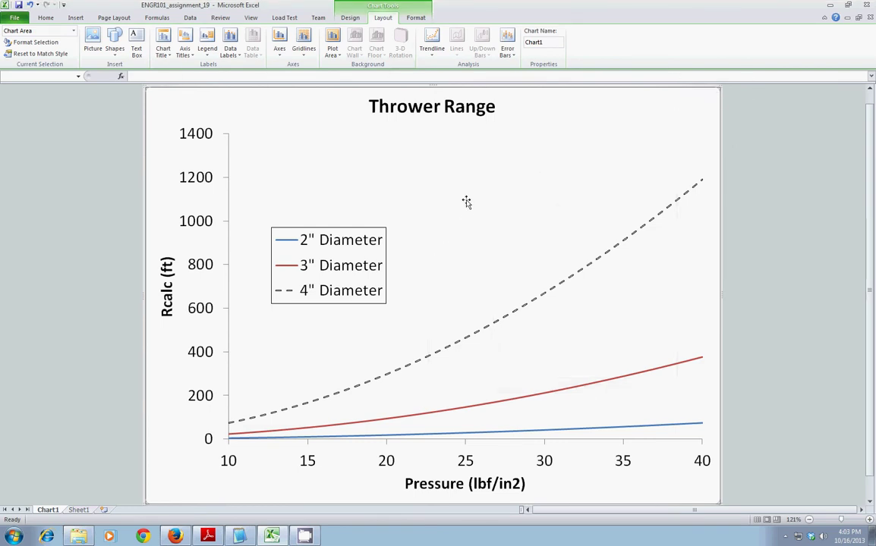
Format the plot area with a solid border line
left_click(419, 180)
right_click(396, 169)
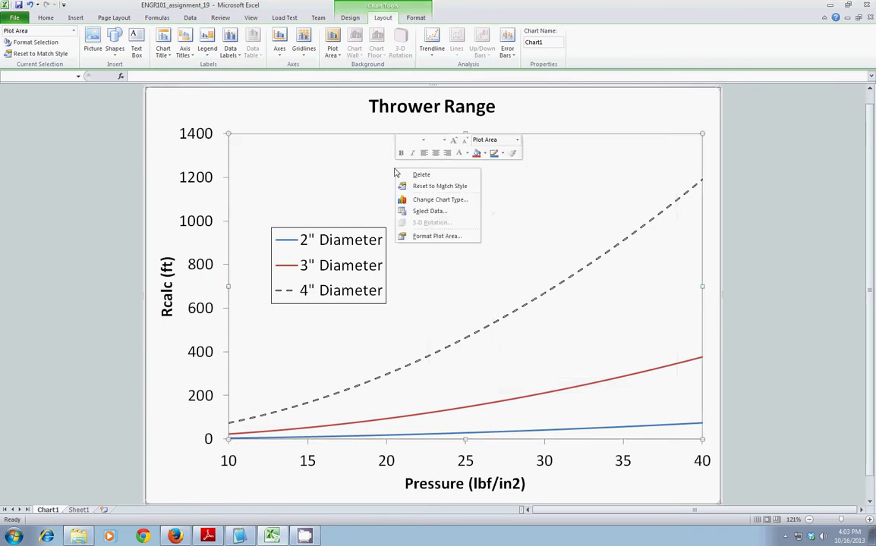
left_click(445, 236)
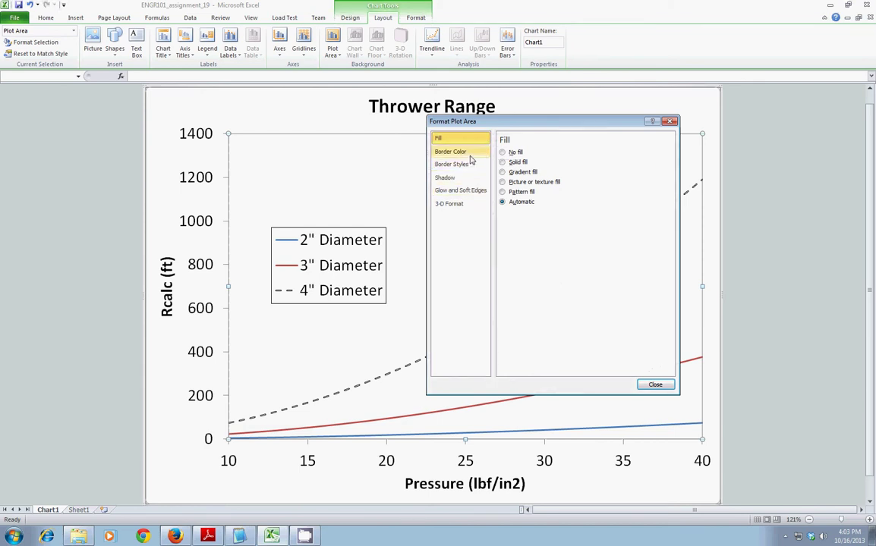
left_click(467, 153)
left_click(503, 162)
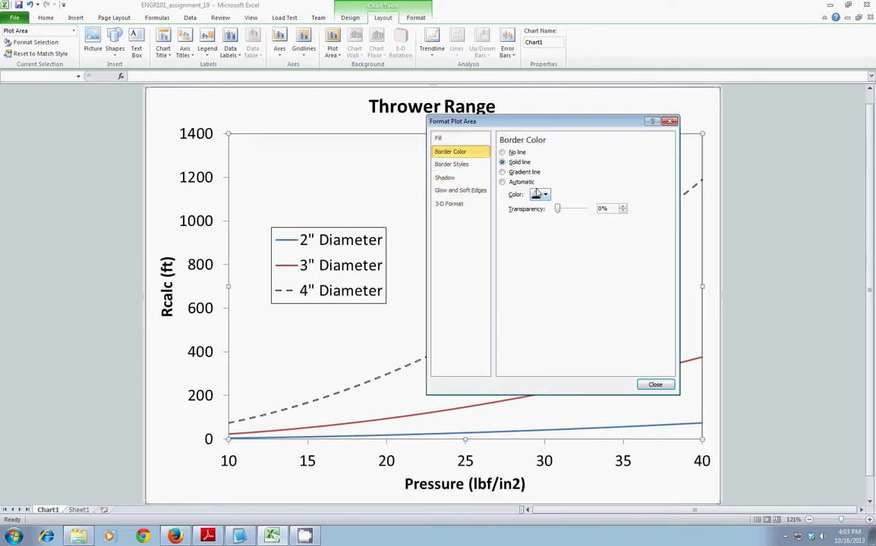
left_click(656, 387)
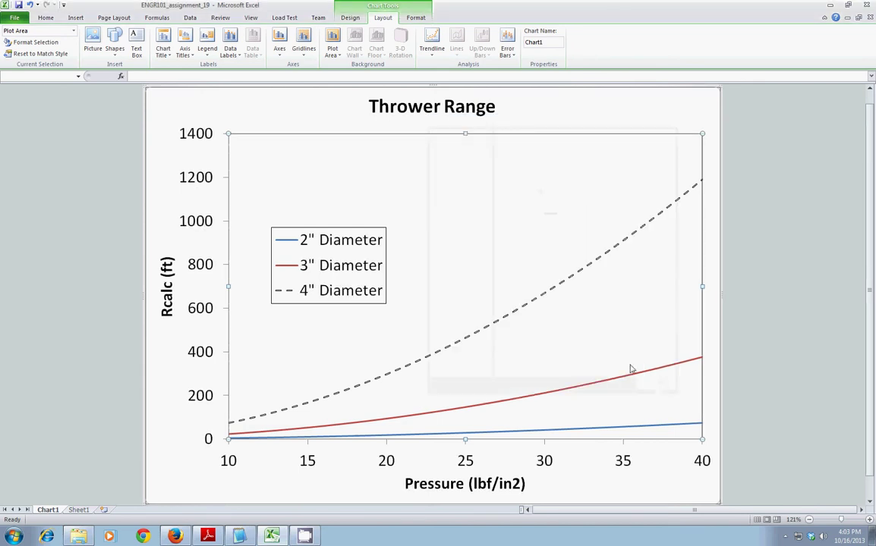
Return the plot area to its default formatting without a border and deselect the chart
left_click(314, 106)
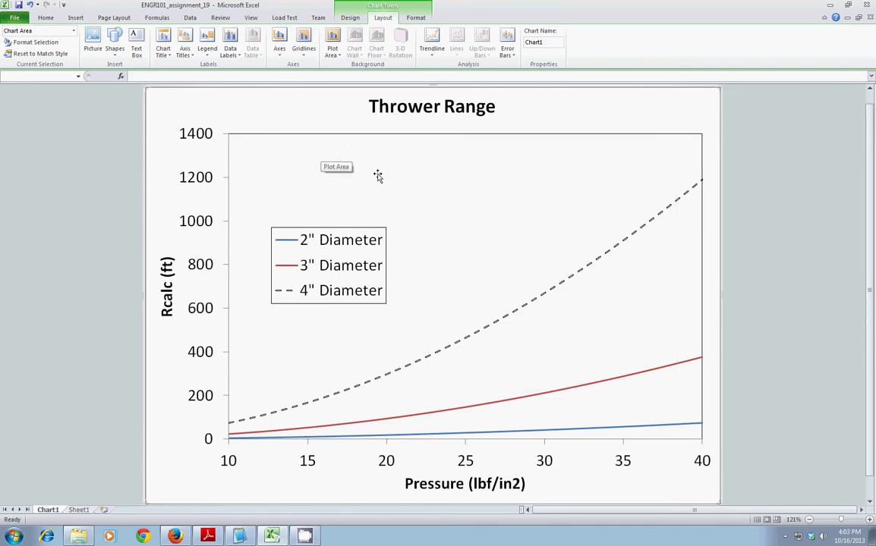
left_click(338, 51)
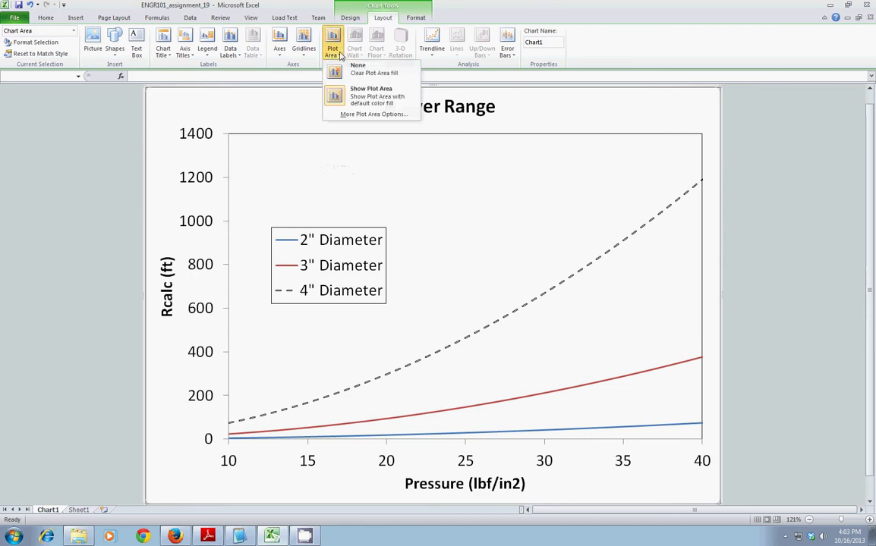
left_click(334, 114)
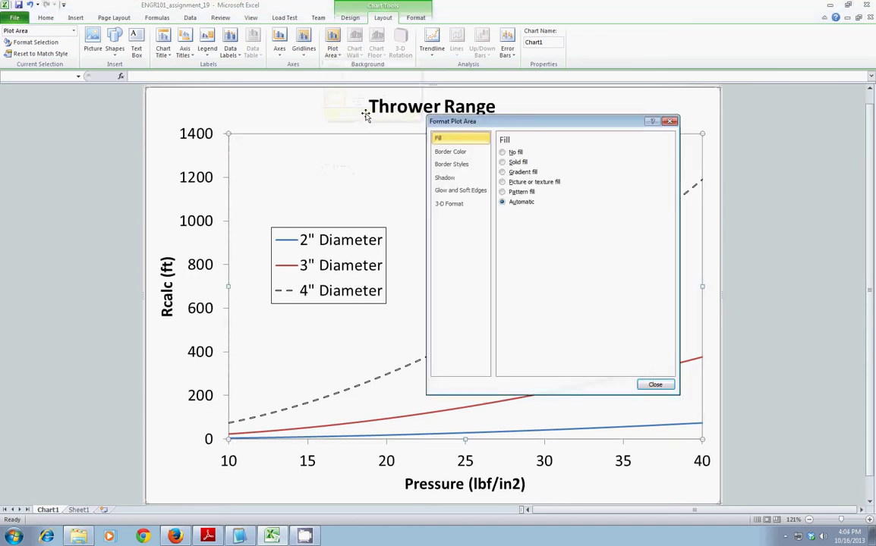
left_click(666, 385)
left_click(766, 316)
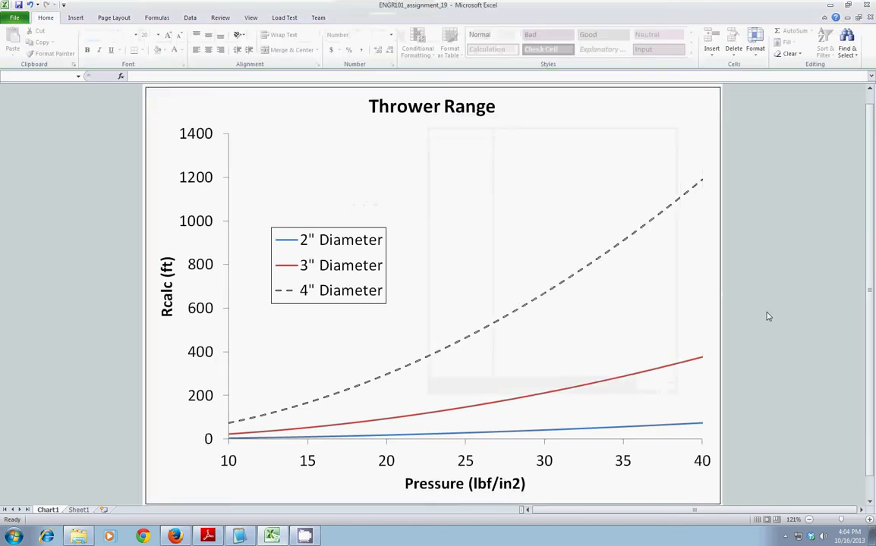